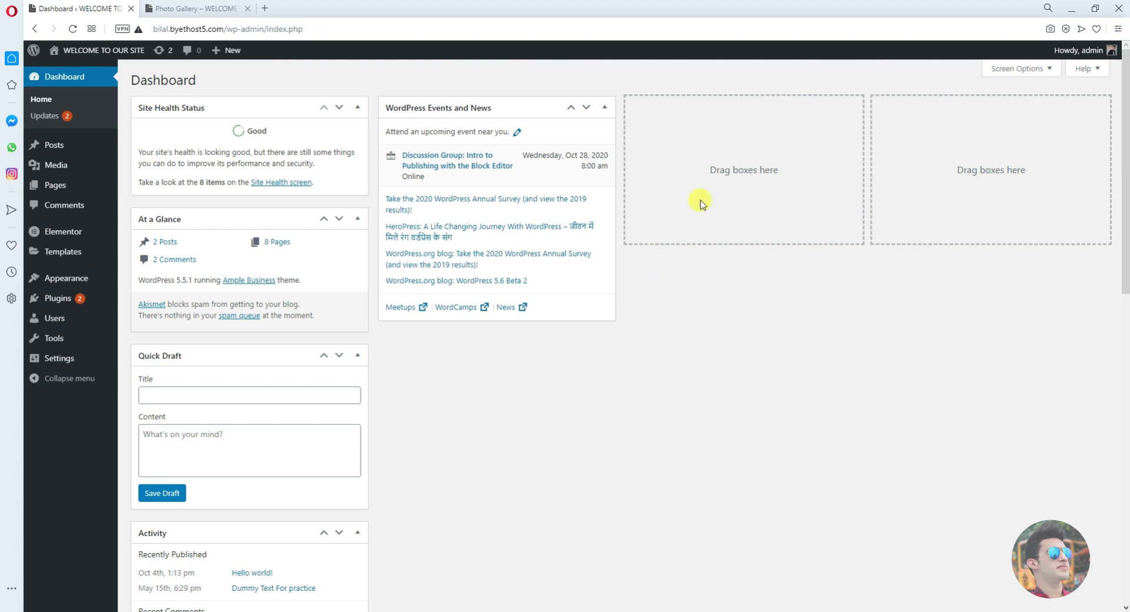
Look over the published Photo Gallery page on the live site and return to the dashboard
{"action": "left_click", "coordinate": [191, 8]}
{"action": "scroll", "coordinate": [549, 413], "scroll_direction": "up", "scroll_amount": 3}
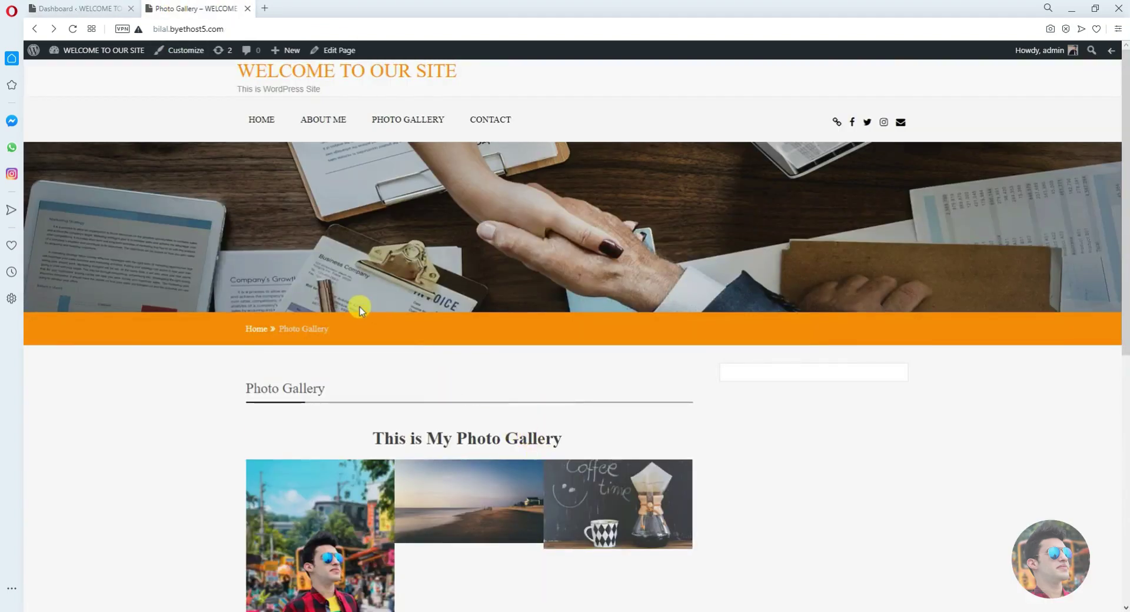
{"action": "left_click", "coordinate": [95, 5]}
Create a new page titled "This Audio page" and publish it, reloading after the submission
{"action": "mouse_move", "coordinate": [55, 176]}
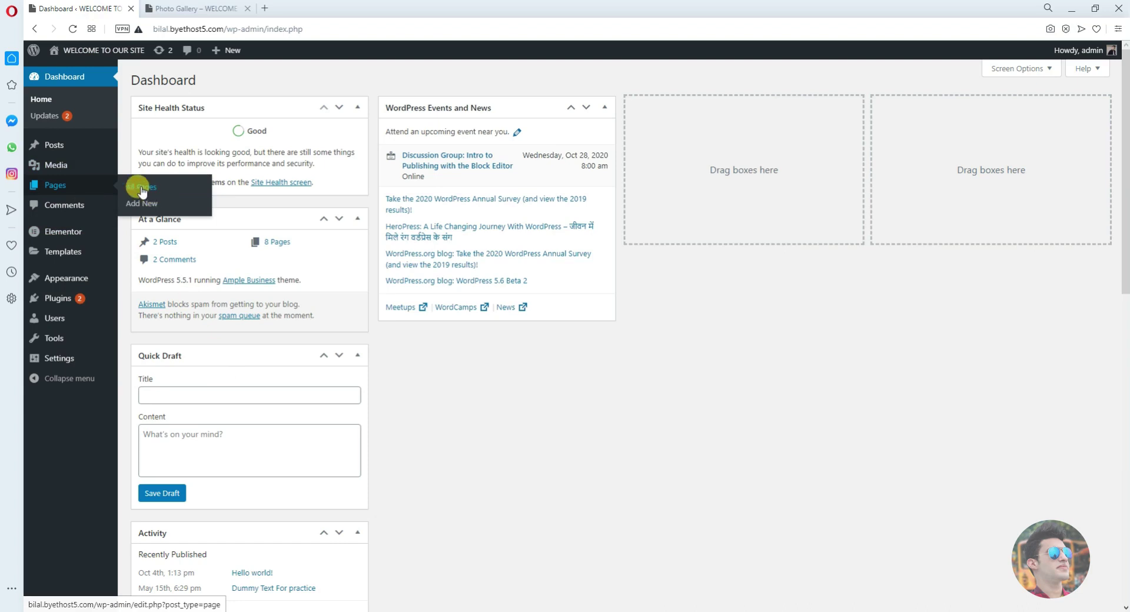
{"action": "left_click", "coordinate": [141, 189]}
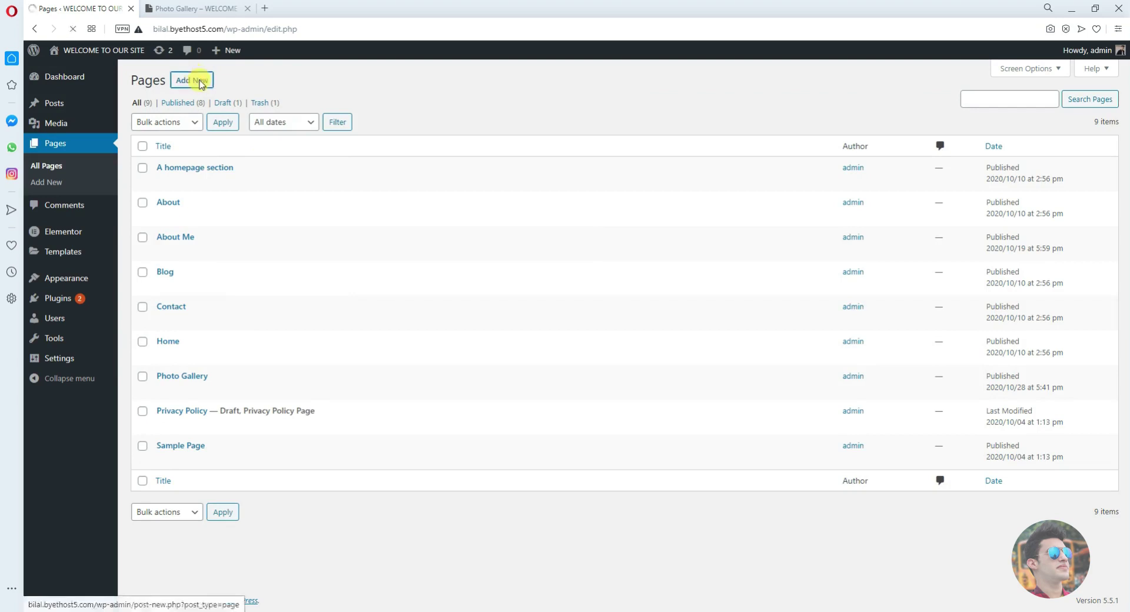
{"action": "left_click", "coordinate": [199, 81]}
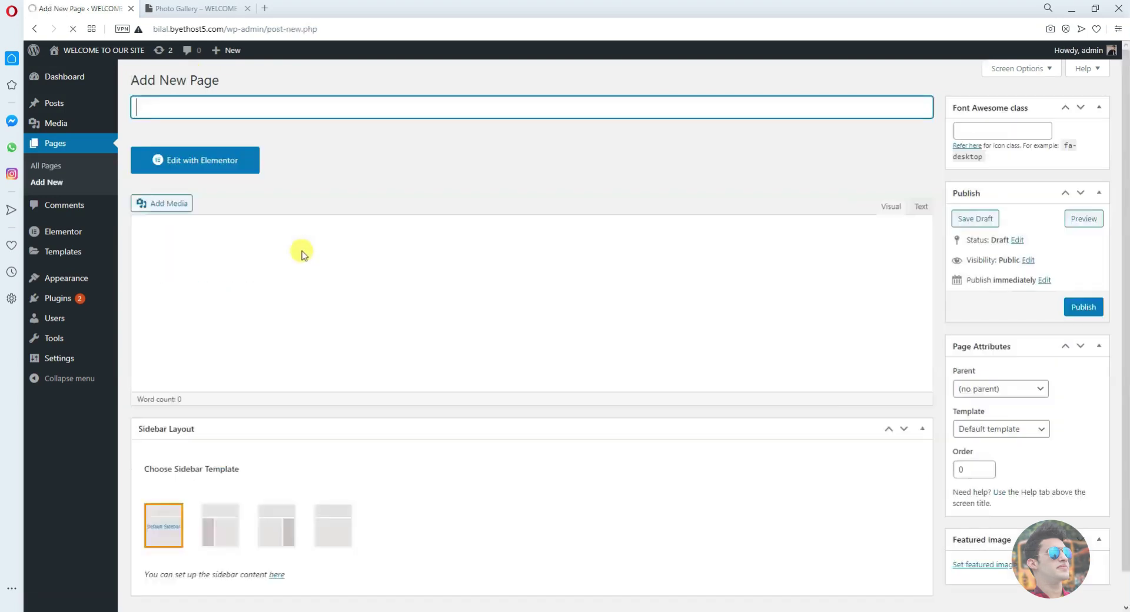
{"action": "type", "text": "This A"}
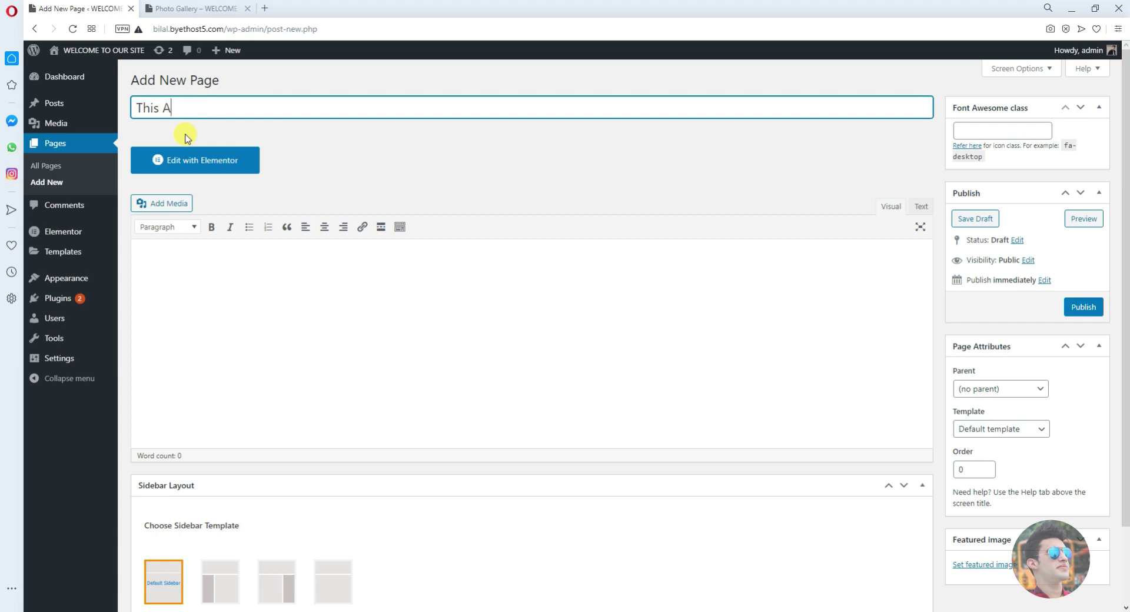
{"action": "type", "text": "udio page"}
{"action": "left_click", "coordinate": [1081, 308]}
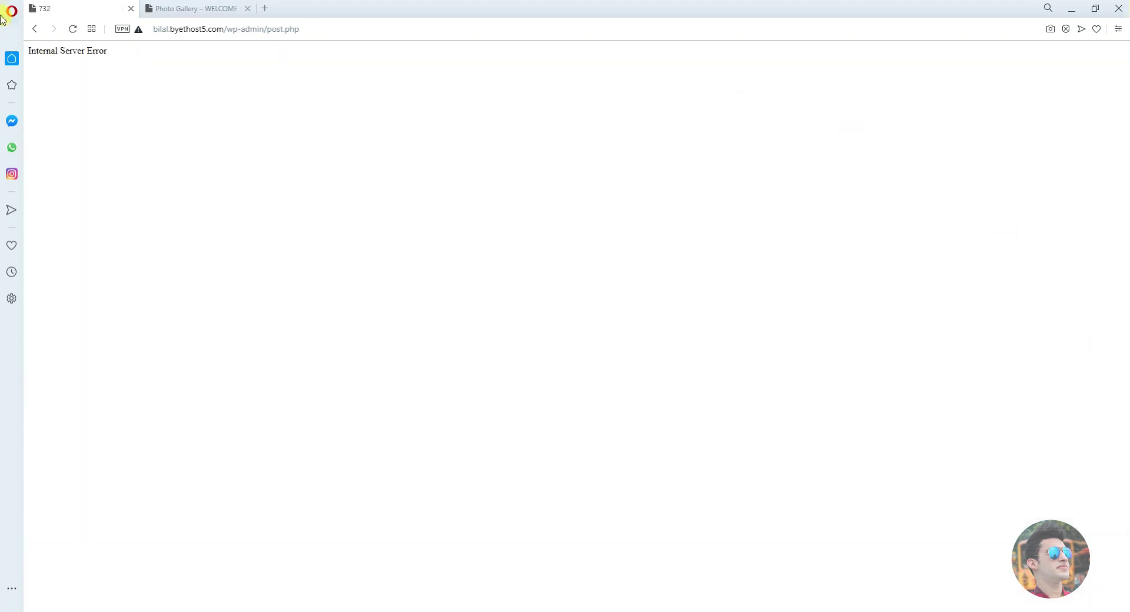
{"action": "left_click", "coordinate": [73, 30]}
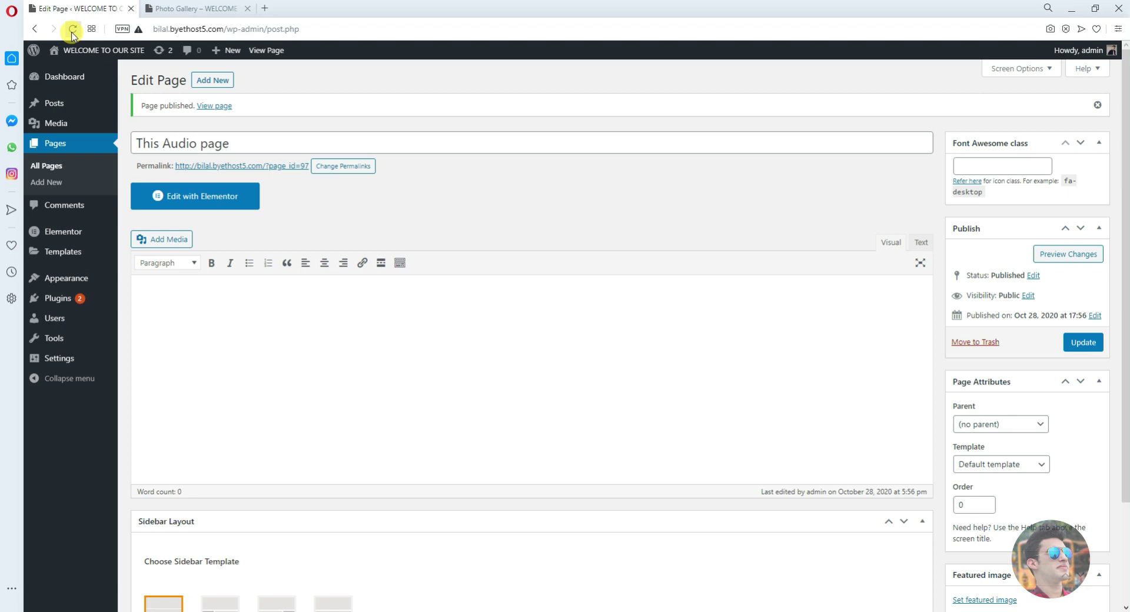
Update the audio page, preview it on the site and return to its editor
{"action": "left_click", "coordinate": [1083, 344]}
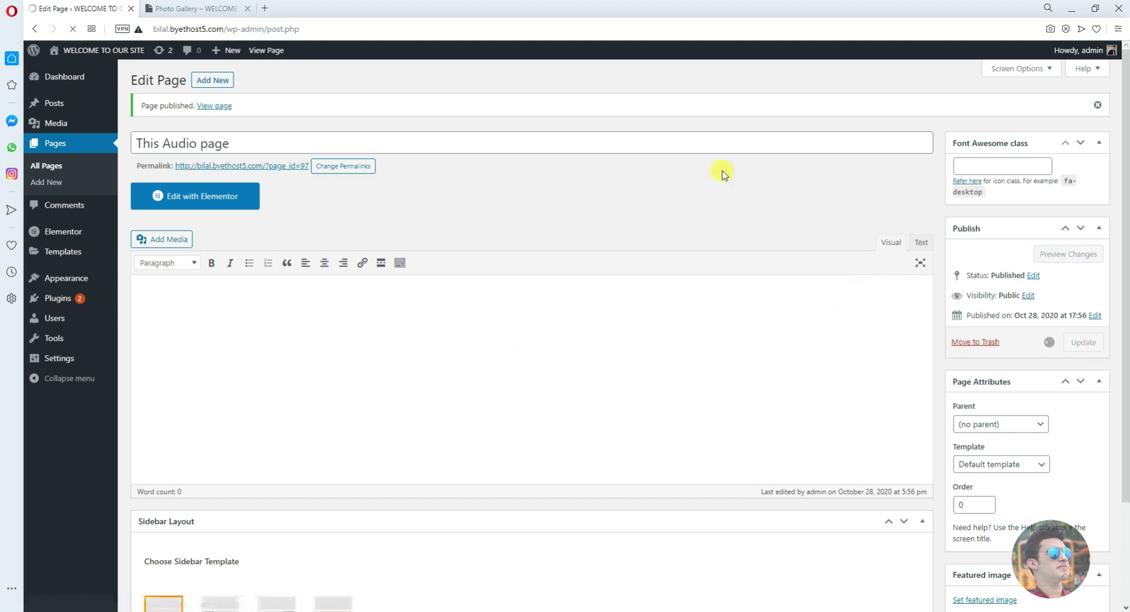
{"action": "left_click", "coordinate": [1080, 252]}
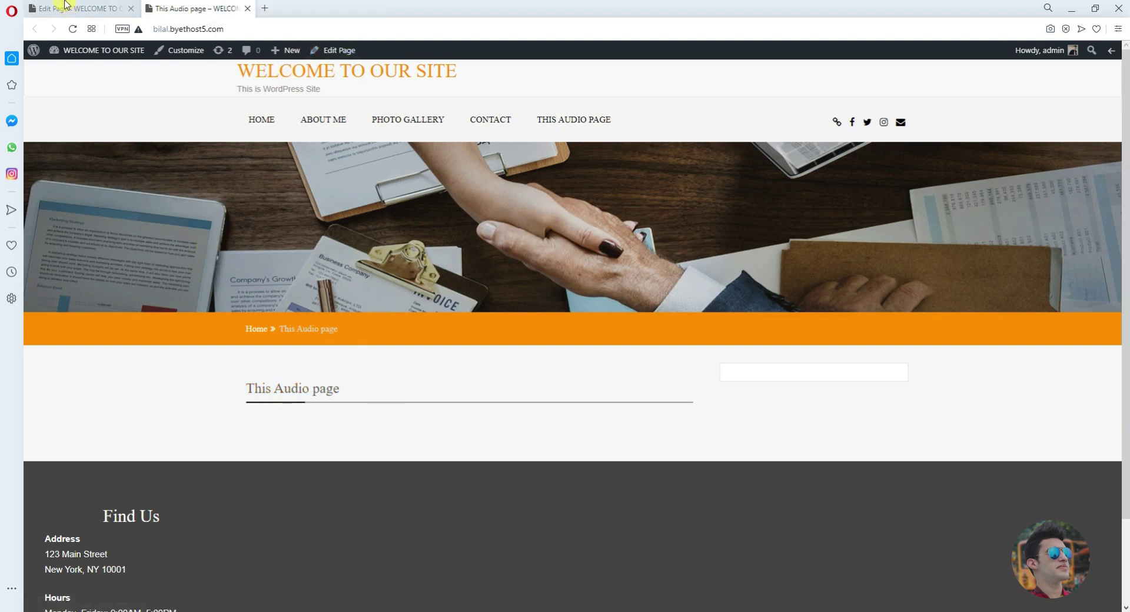
{"action": "left_click", "coordinate": [118, 8]}
Start creating an audio playlist for the page's content through the media dialog
{"action": "left_click", "coordinate": [242, 297]}
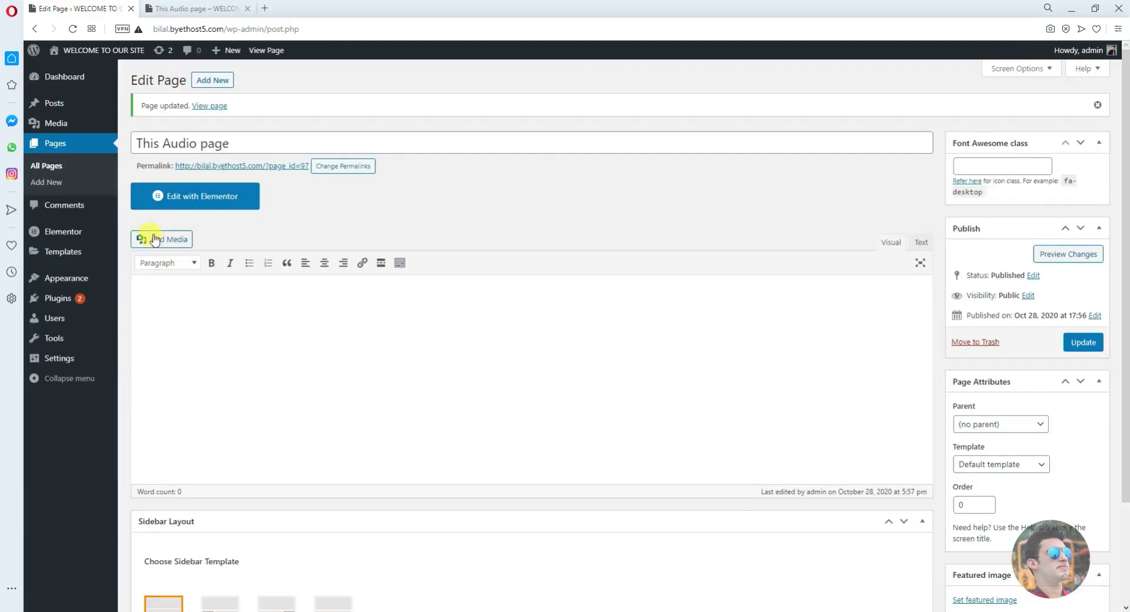
{"action": "left_click", "coordinate": [157, 241]}
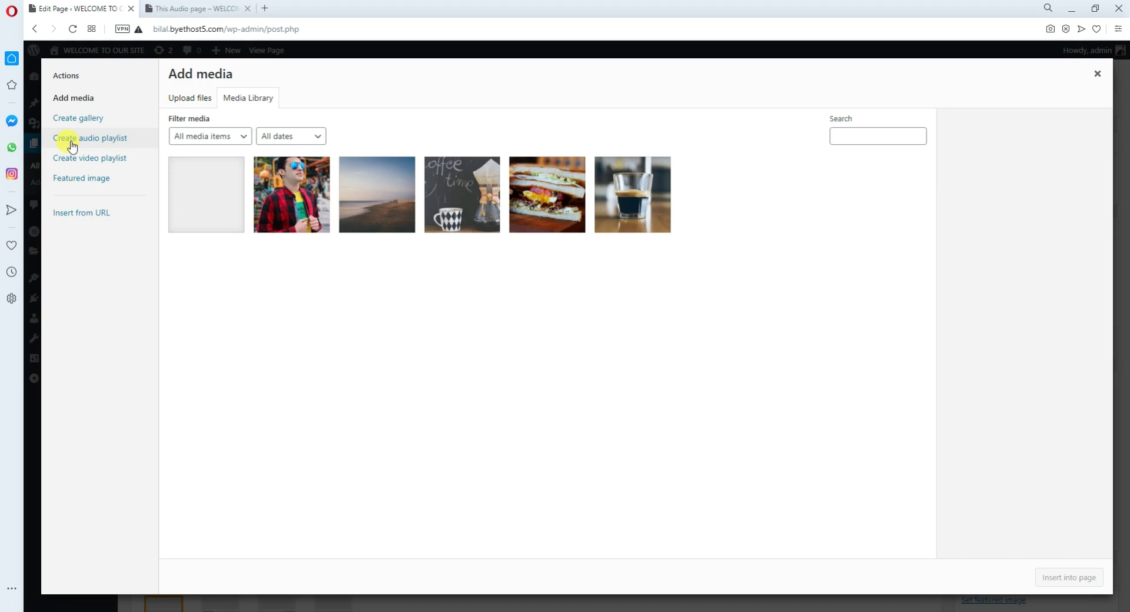
{"action": "left_click", "coordinate": [72, 138]}
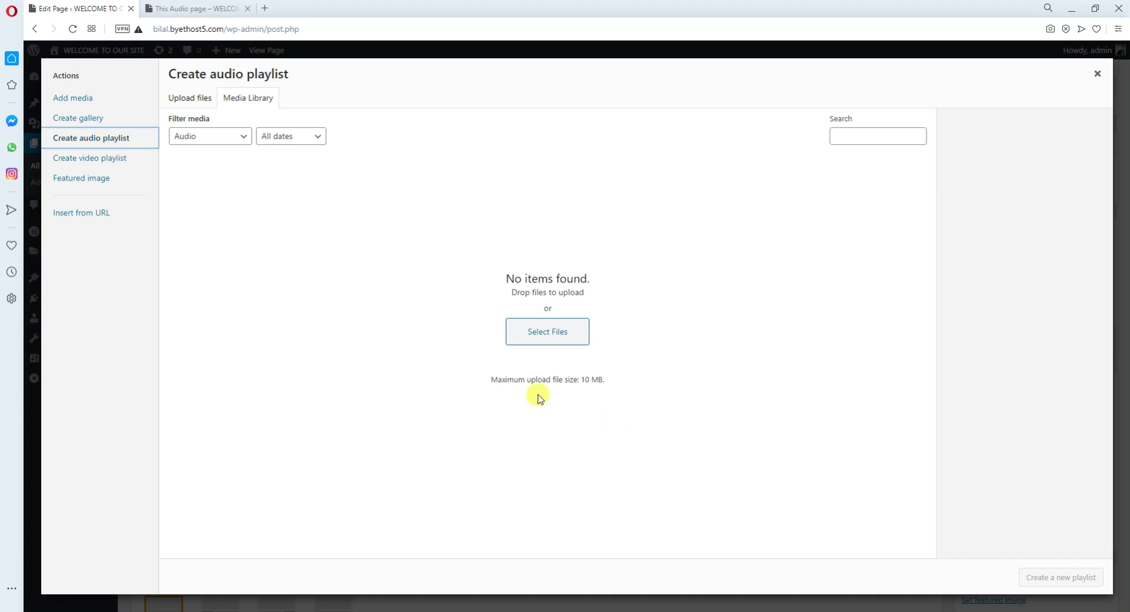
Upload Star - 6962.mp4 for the playlist and permanently delete it from the site
{"action": "left_click", "coordinate": [488, 386]}
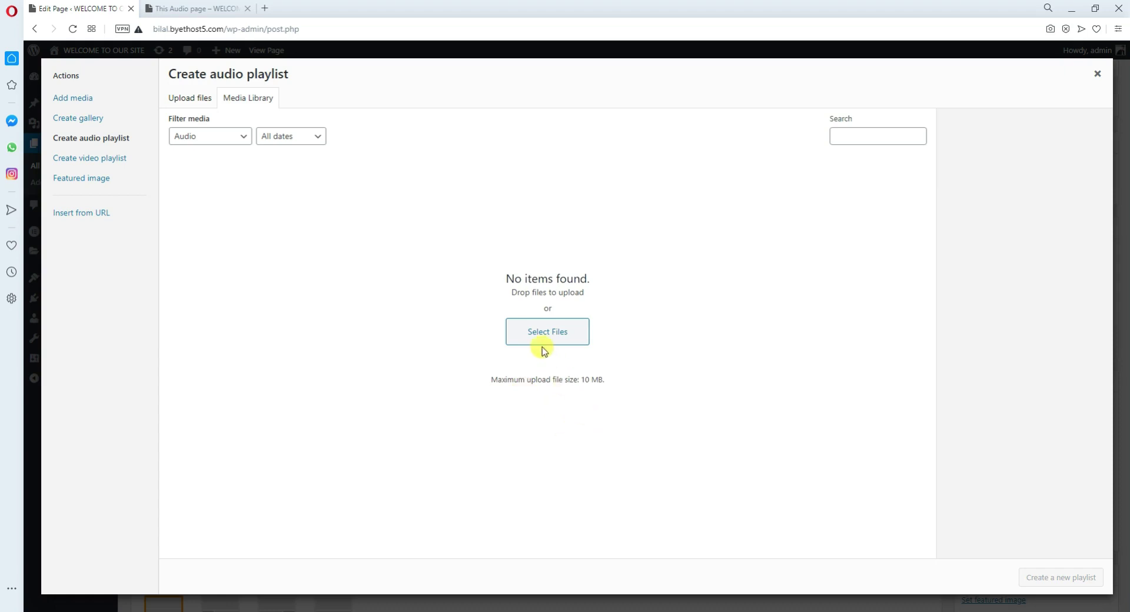
{"action": "left_click", "coordinate": [536, 328]}
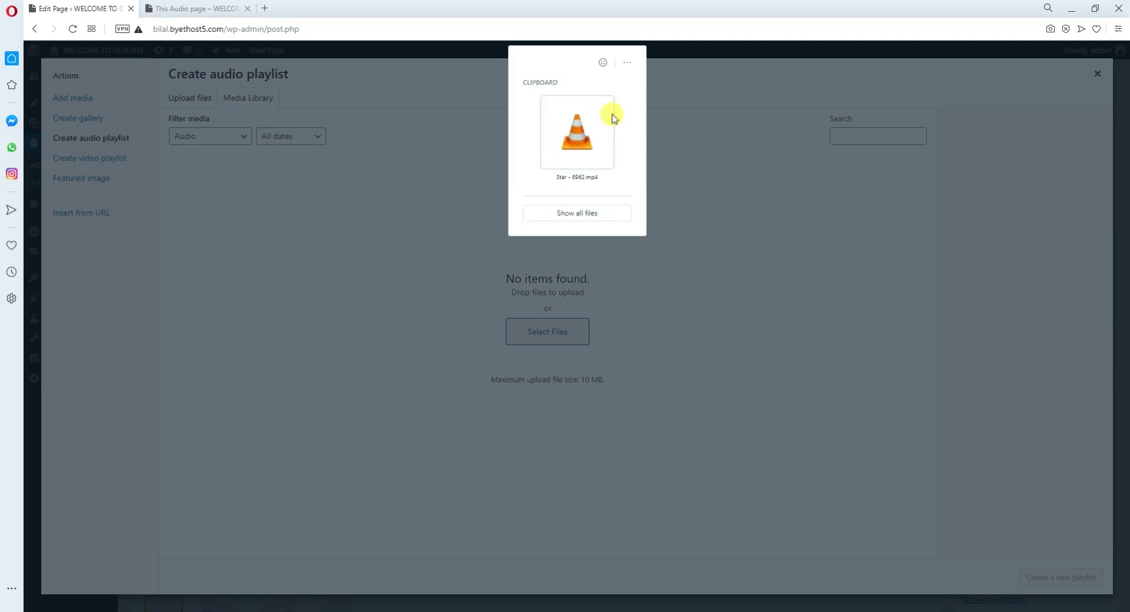
{"action": "left_click", "coordinate": [559, 160]}
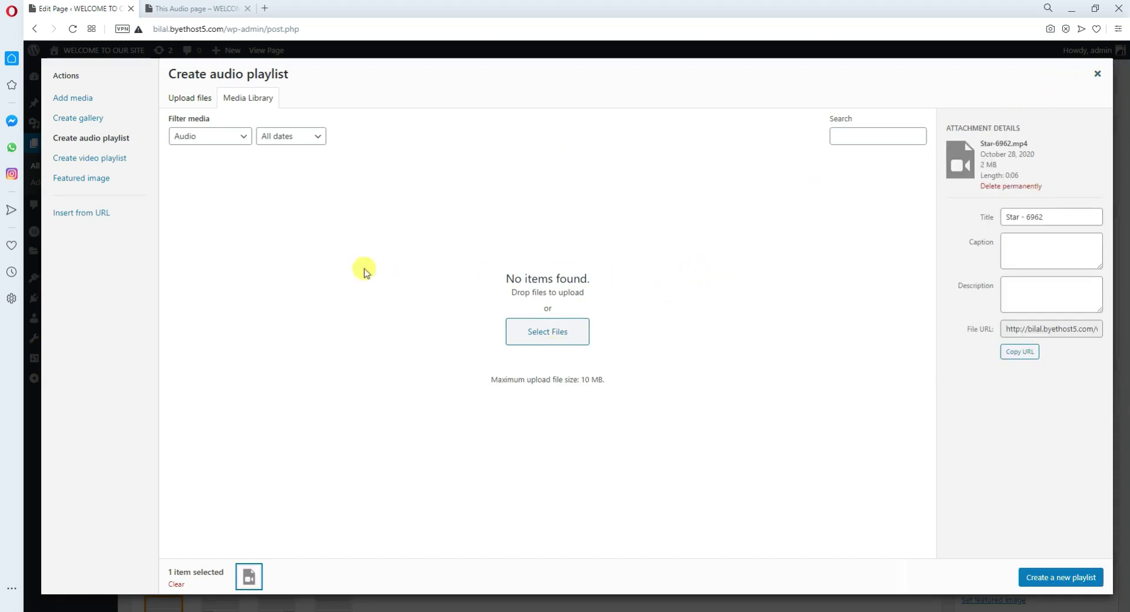
{"action": "left_click", "coordinate": [1001, 186]}
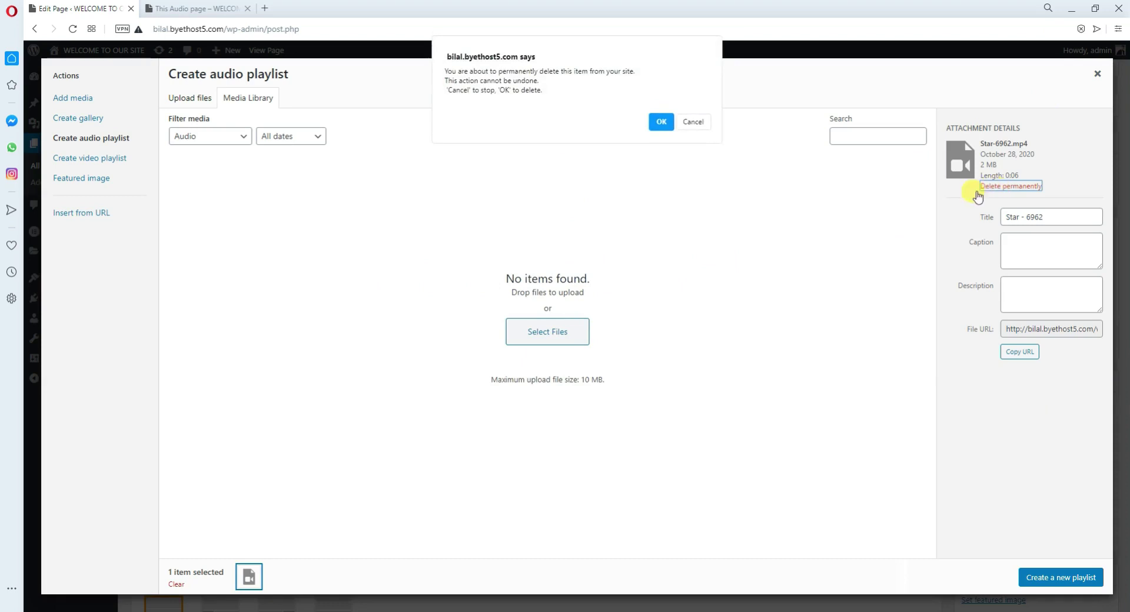
{"action": "left_click", "coordinate": [661, 121]}
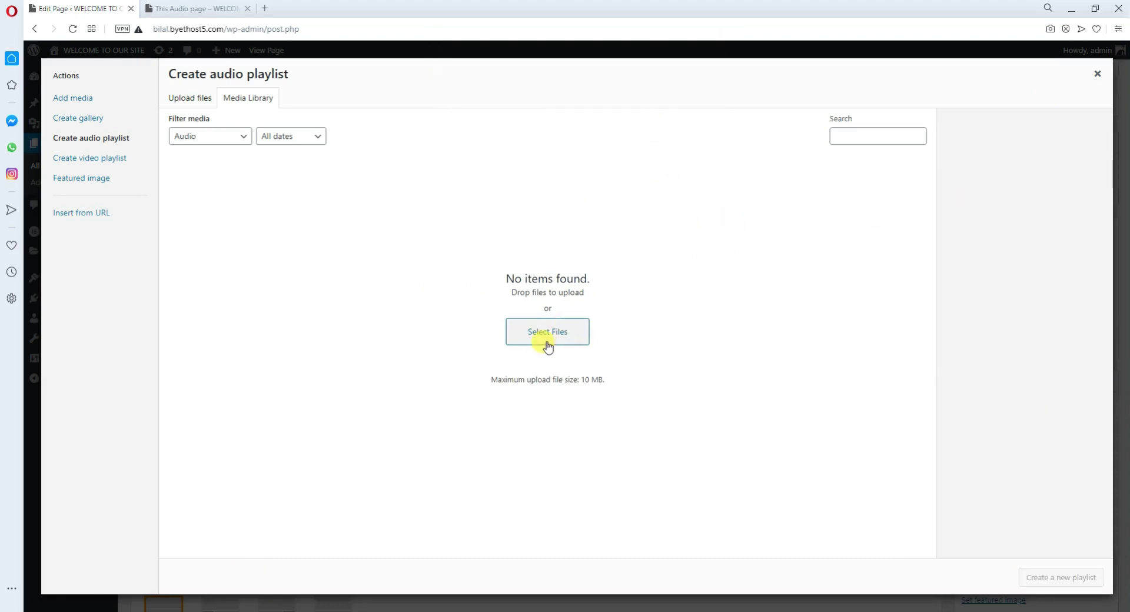
Upload Alyssa, Baby_Steps, Fall_Colors, Gonne and Half_Day from the youtube Music folder, and dismiss the upload notice
{"action": "left_click", "coordinate": [547, 347]}
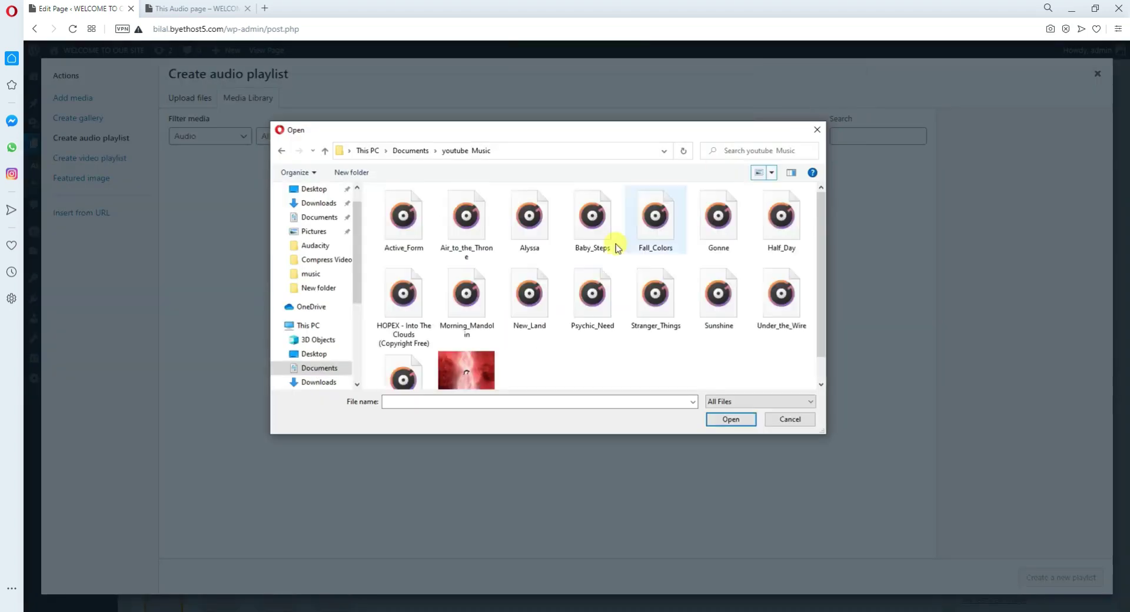
{"action": "left_click", "coordinate": [530, 242]}
{"action": "left_click", "coordinate": [588, 245], "text": "ctrl"}
{"action": "left_click", "coordinate": [657, 248], "text": "ctrl"}
{"action": "left_click", "coordinate": [715, 241], "text": "ctrl"}
{"action": "left_click", "coordinate": [771, 245], "text": "ctrl"}
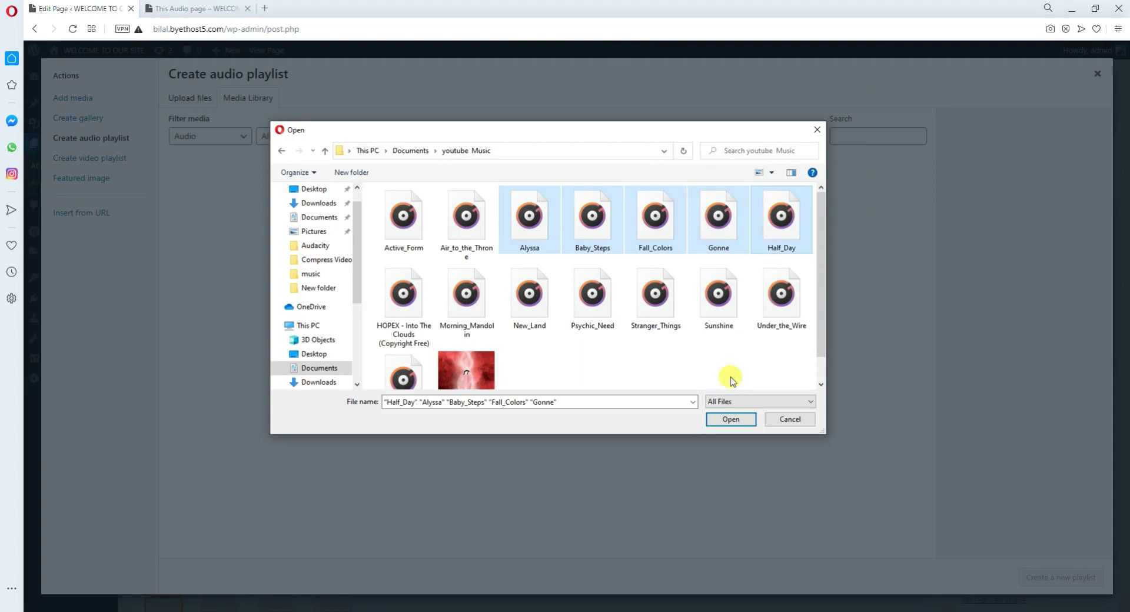
{"action": "left_click", "coordinate": [731, 419]}
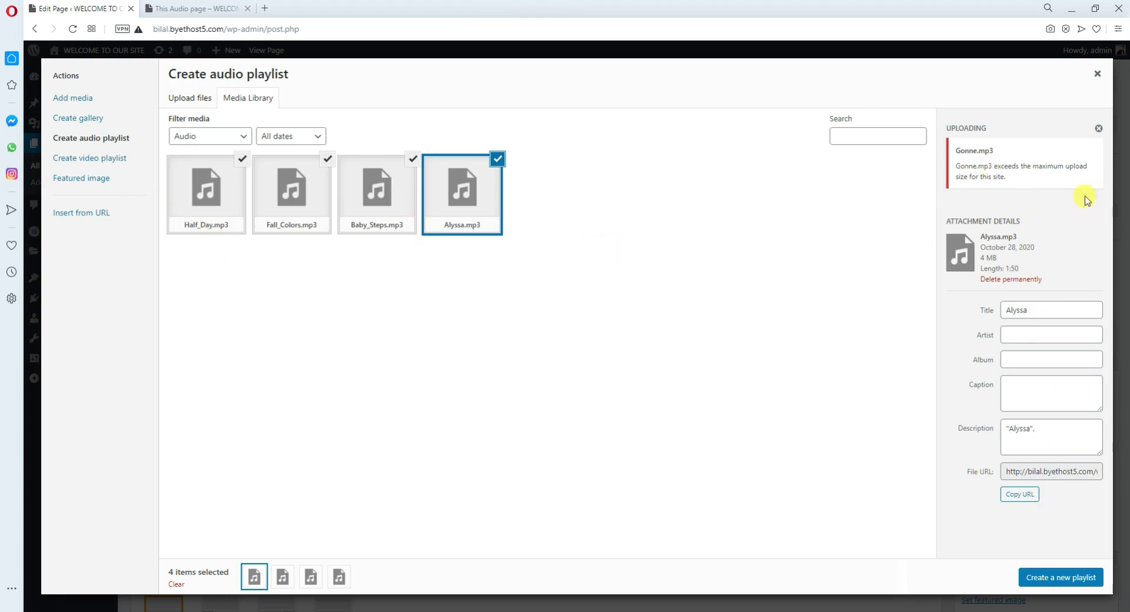
{"action": "left_click", "coordinate": [1098, 128]}
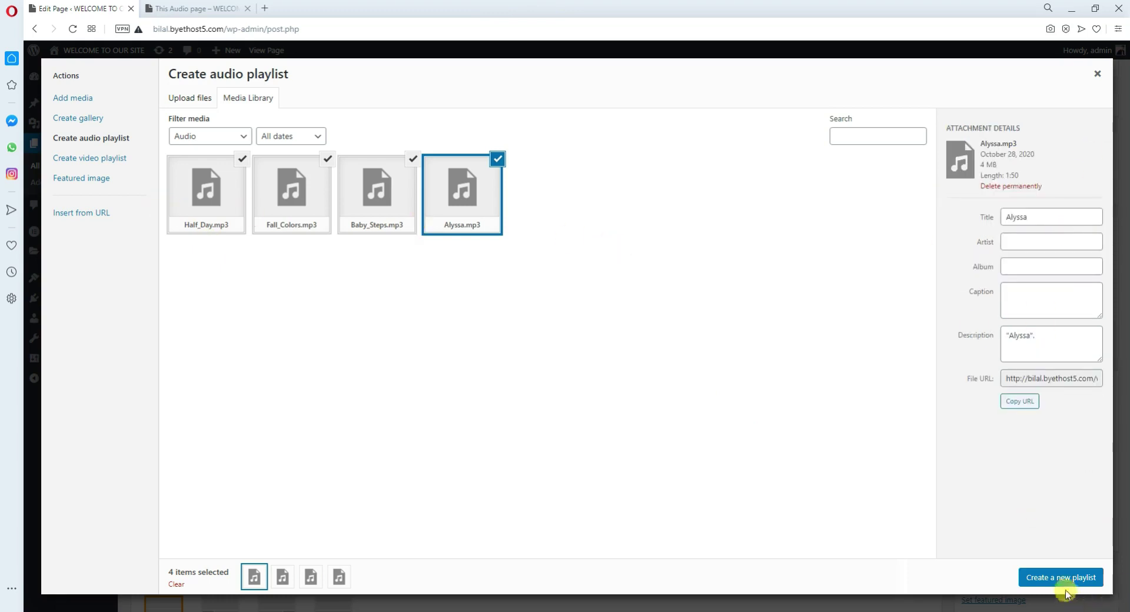
Create an audio playlist from Alyssa, Baby_Steps, Fall_Colors and Half_Day, insert it into the page and update the page
{"action": "left_click", "coordinate": [1045, 582]}
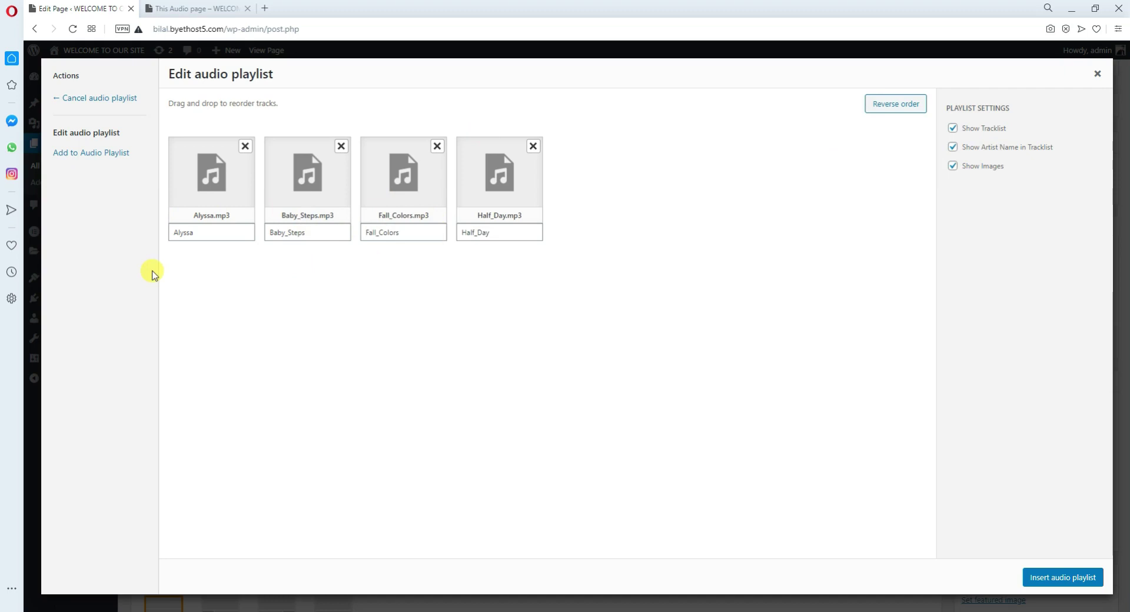
{"action": "left_click", "coordinate": [1046, 582]}
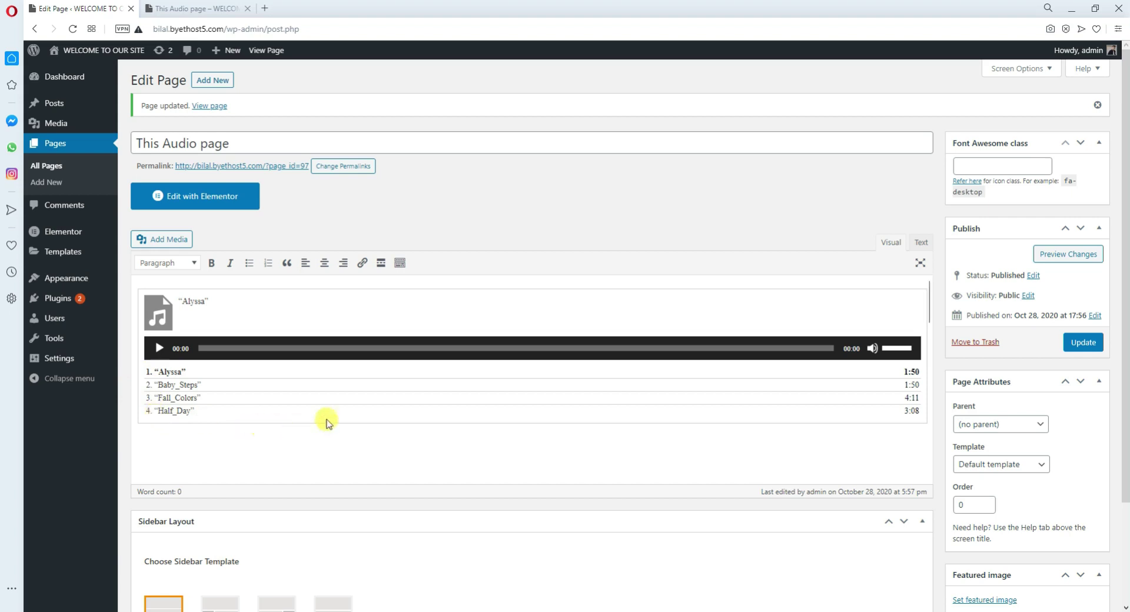
{"action": "left_click", "coordinate": [1084, 344]}
Check the live audio page for the playlist, reloading it once the page update has been saved
{"action": "left_click", "coordinate": [148, 7]}
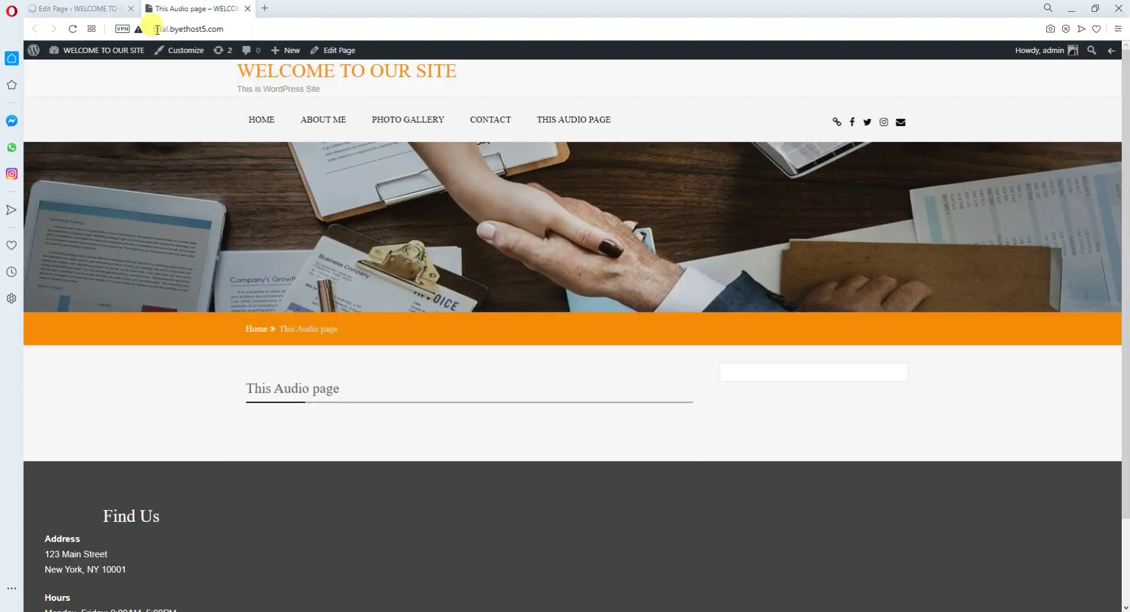
{"action": "left_click", "coordinate": [76, 8]}
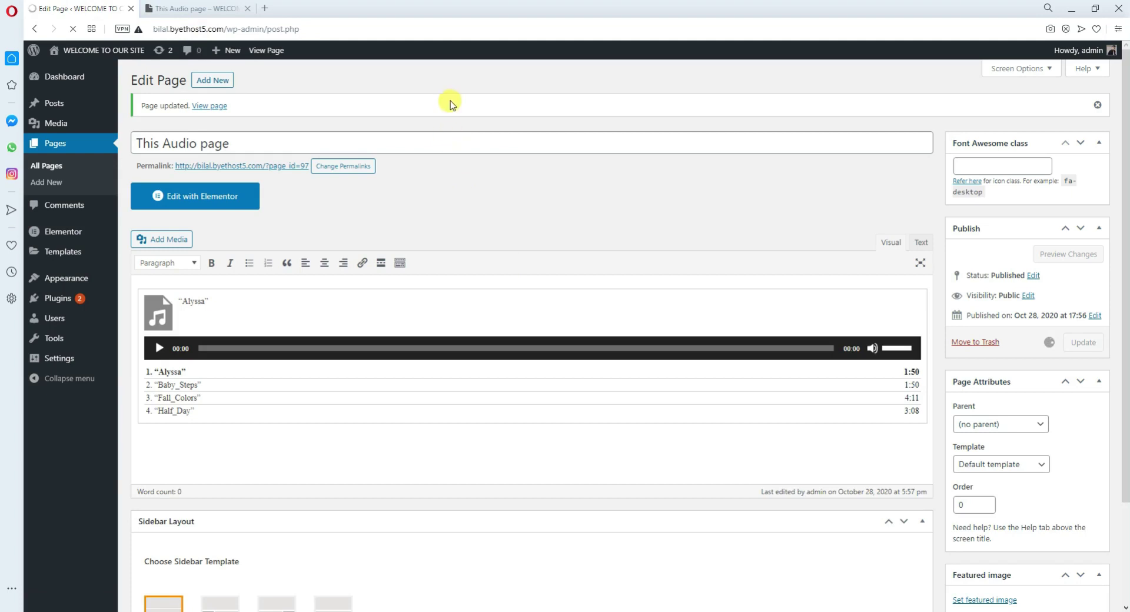
{"action": "left_click", "coordinate": [191, 7]}
{"action": "left_click", "coordinate": [76, 8]}
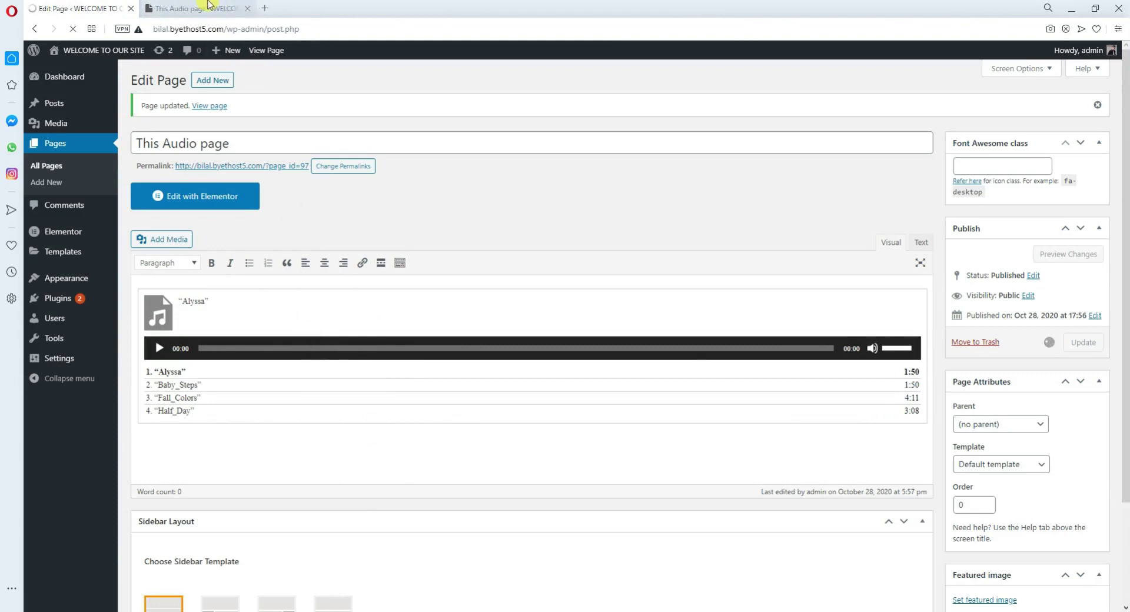
{"action": "left_click", "coordinate": [227, 7]}
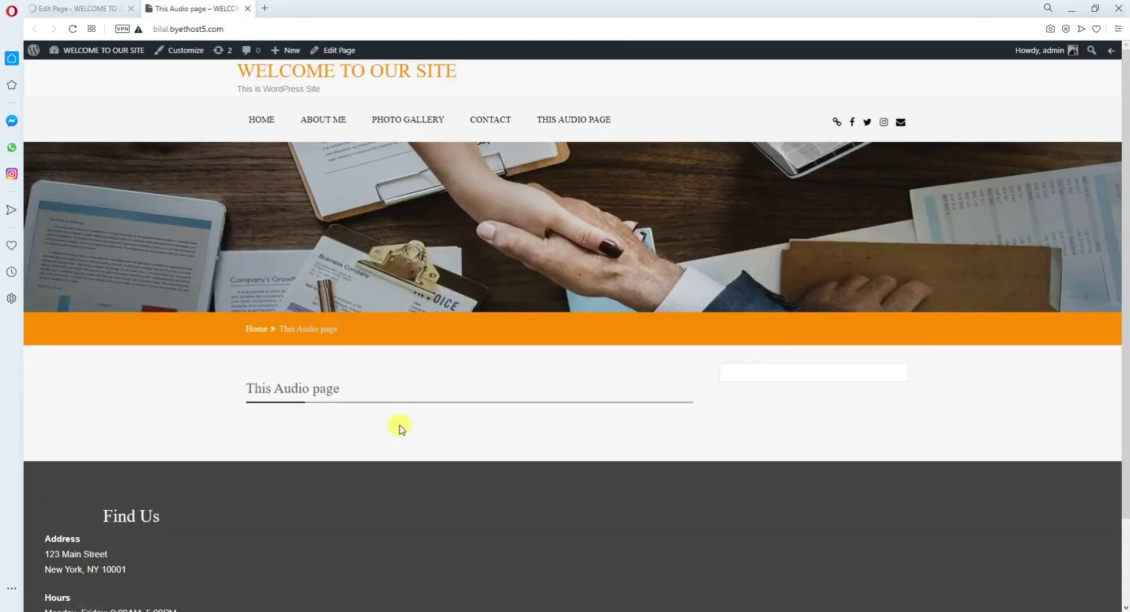
{"action": "left_click", "coordinate": [73, 8]}
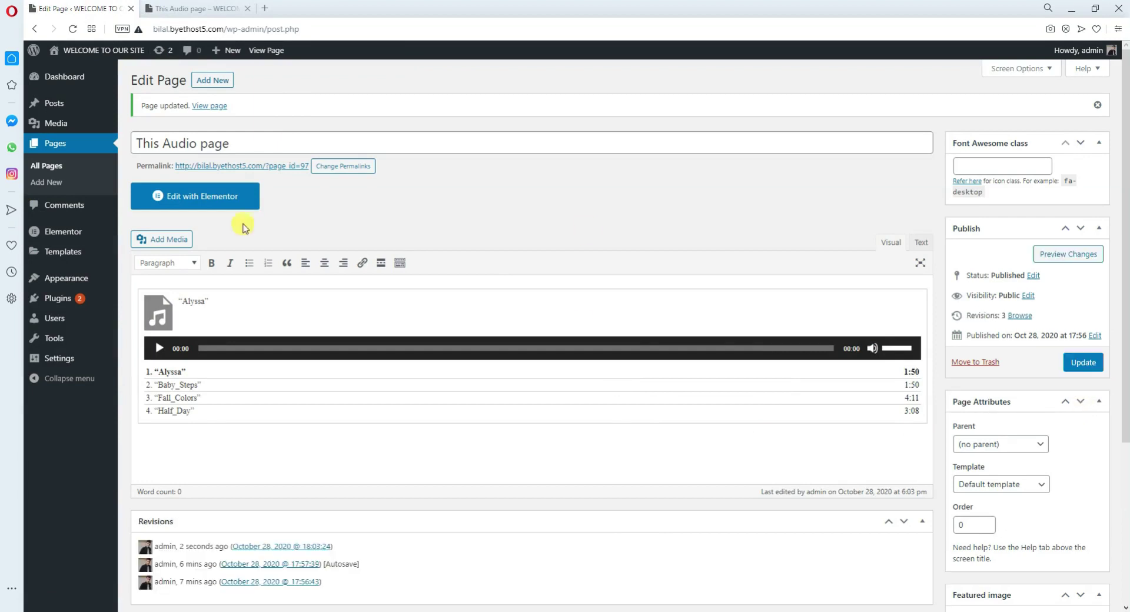
{"action": "left_click", "coordinate": [227, 7]}
{"action": "left_click", "coordinate": [75, 32]}
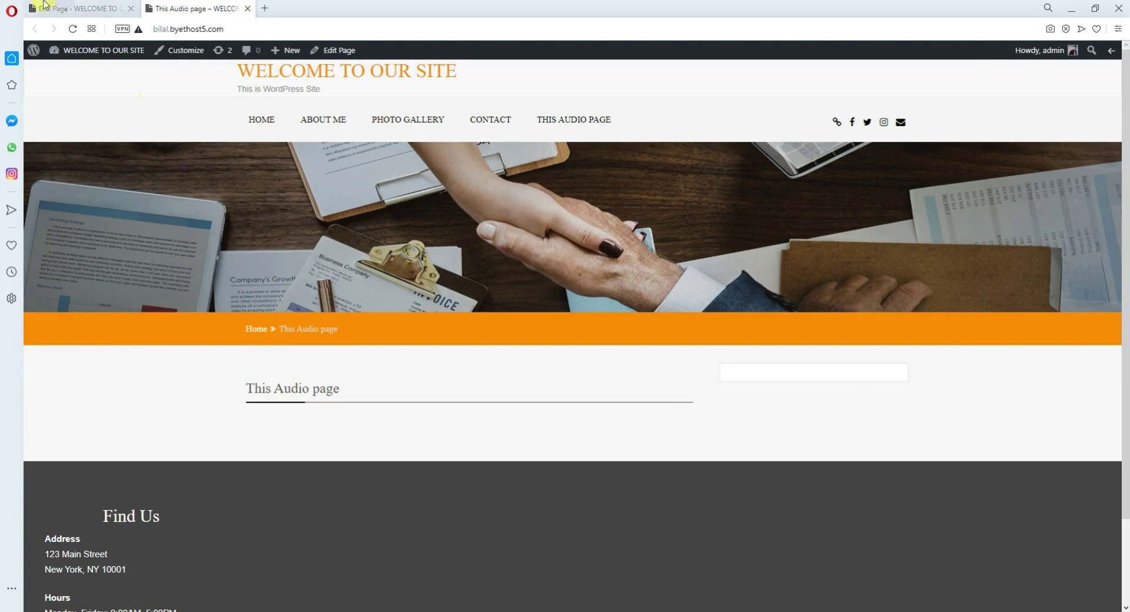
Update the audio page again and bring up its playlist player on the live page
{"action": "left_click", "coordinate": [64, 8]}
{"action": "left_click", "coordinate": [1081, 362]}
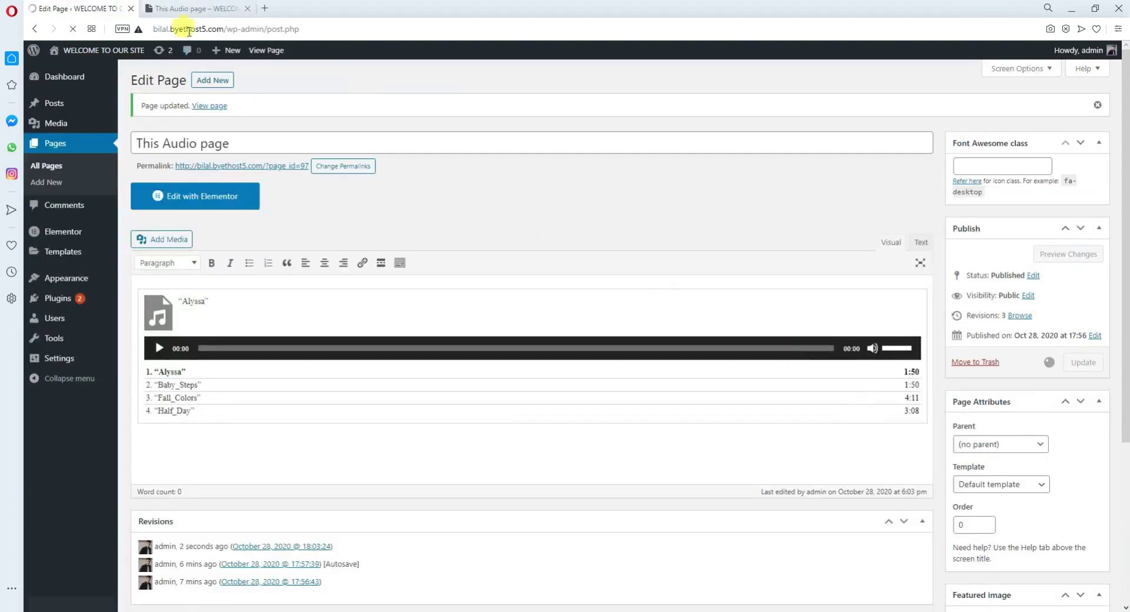
{"action": "left_click", "coordinate": [203, 6]}
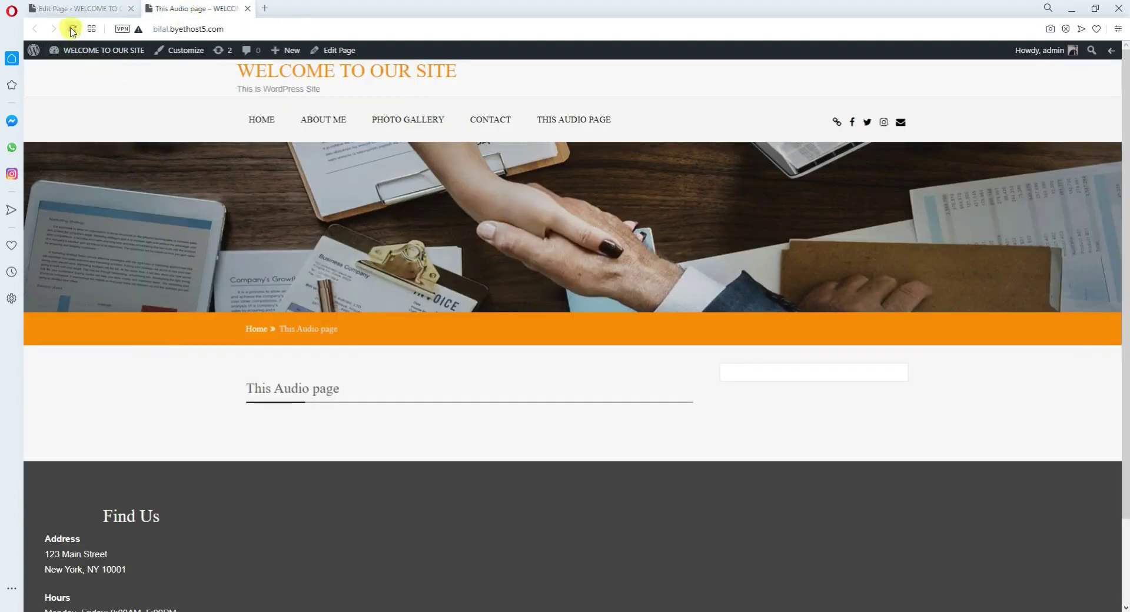
{"action": "left_click", "coordinate": [118, 9]}
{"action": "left_click", "coordinate": [169, 10]}
{"action": "scroll", "coordinate": [255, 393], "scroll_direction": "down", "scroll_amount": 3}
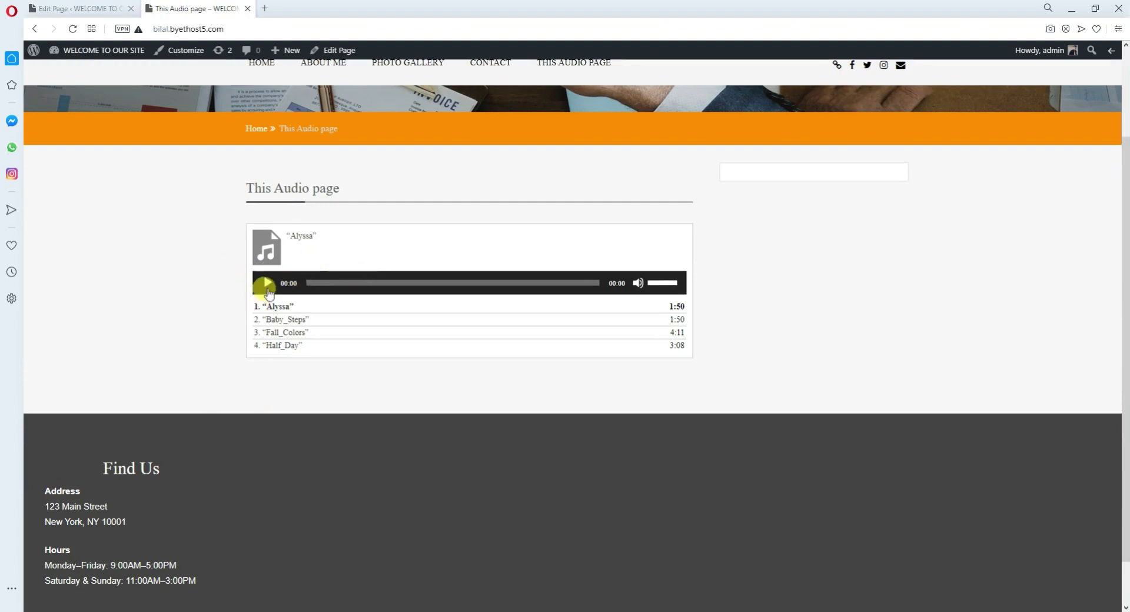
Test the playlist on the live page by playing Baby_Steps, Fall_Colors and Half_Day, ending with Fall_Colors
{"action": "left_click", "coordinate": [258, 323]}
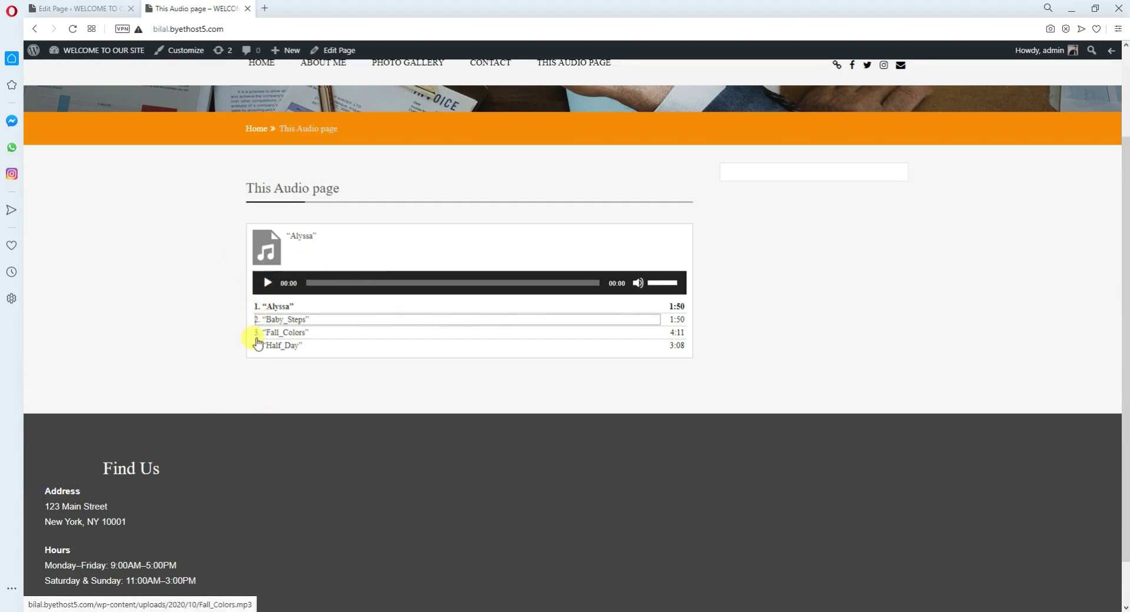
{"action": "left_click", "coordinate": [358, 322]}
{"action": "left_click", "coordinate": [342, 333]}
{"action": "left_click", "coordinate": [335, 346]}
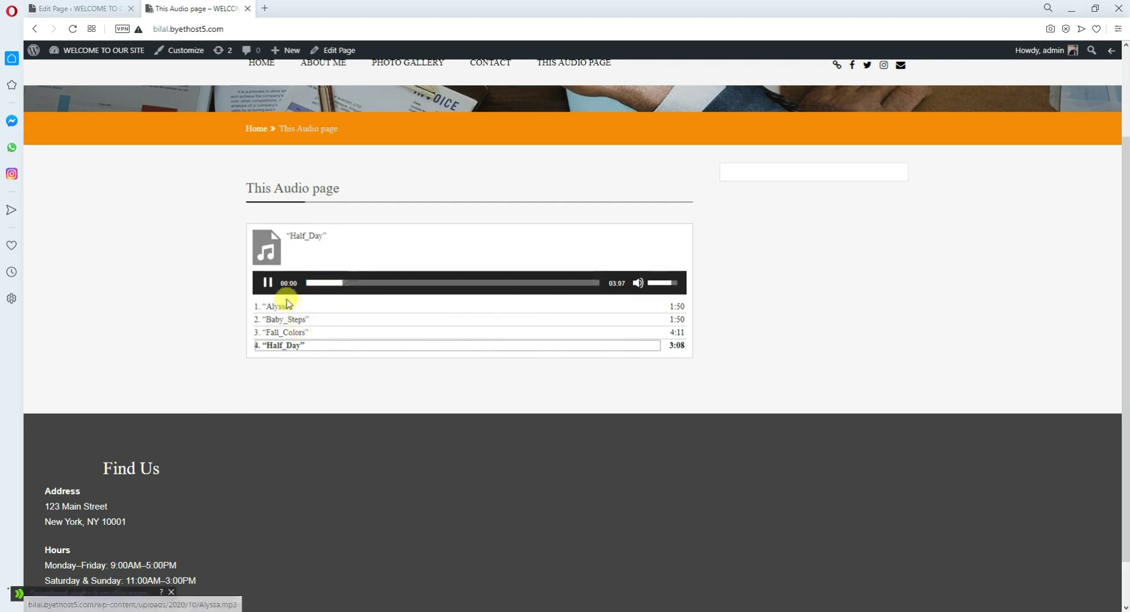
{"action": "left_click", "coordinate": [294, 235]}
{"action": "left_click_drag", "start_coordinate": [294, 236], "coordinate": [335, 242]}
{"action": "left_click", "coordinate": [324, 335]}
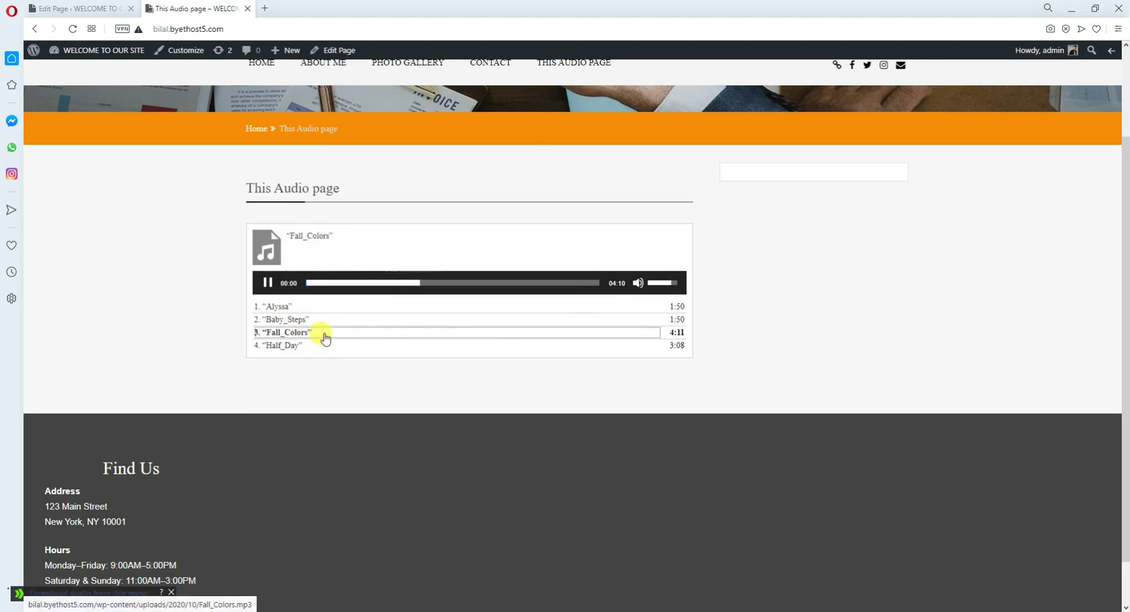
Dismiss the download prompt, play Fall_Colors, test muting and unmuting, and skip forward to about 1:40
{"action": "left_click", "coordinate": [266, 229]}
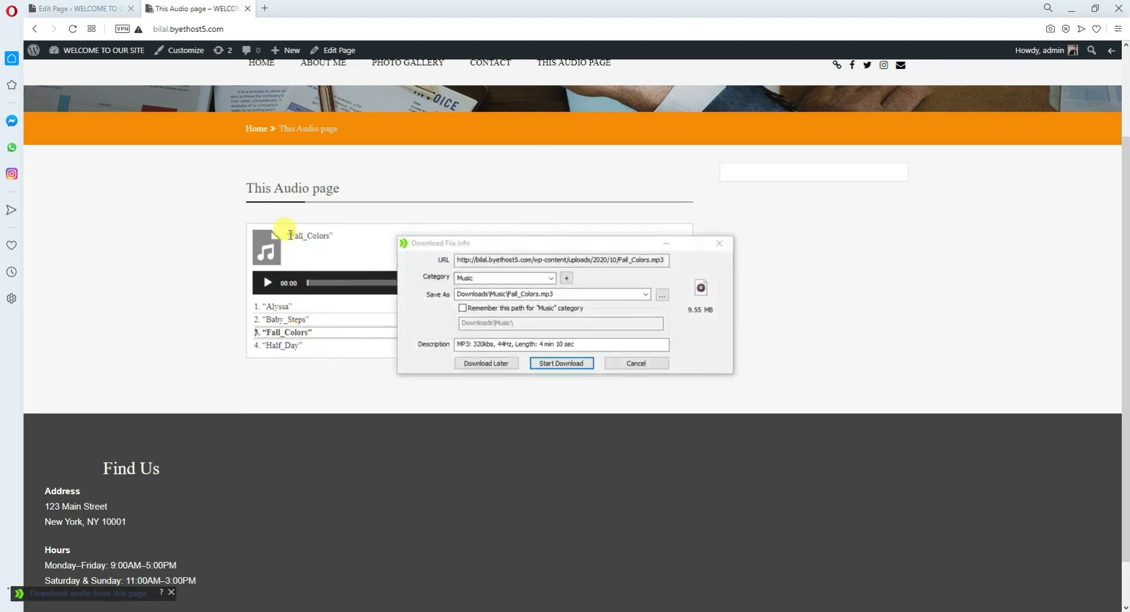
{"action": "left_click", "coordinate": [718, 250]}
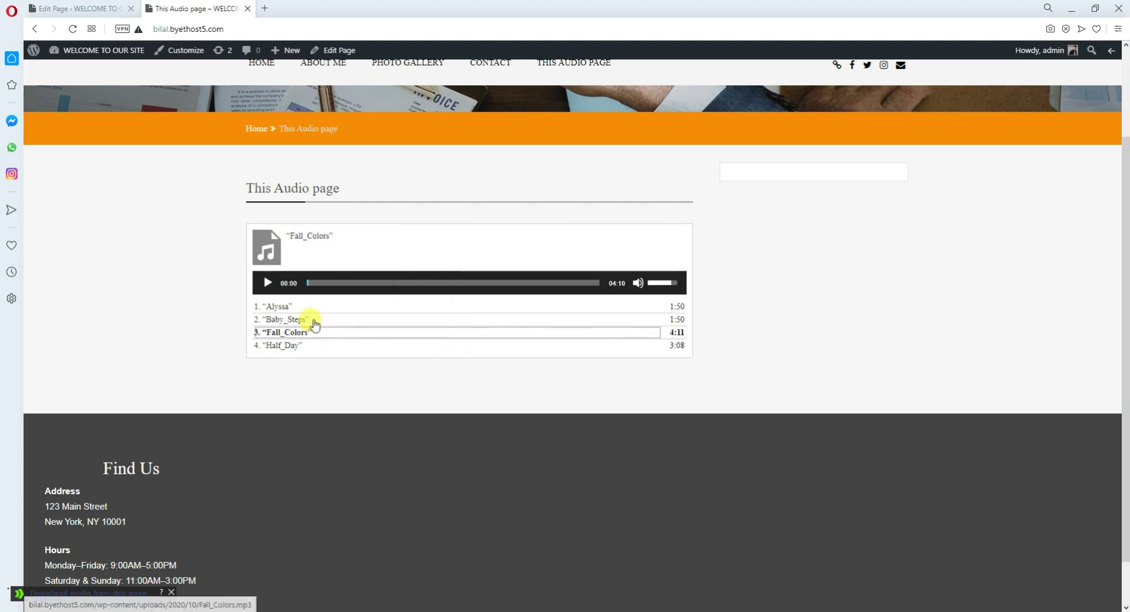
{"action": "left_click", "coordinate": [266, 283]}
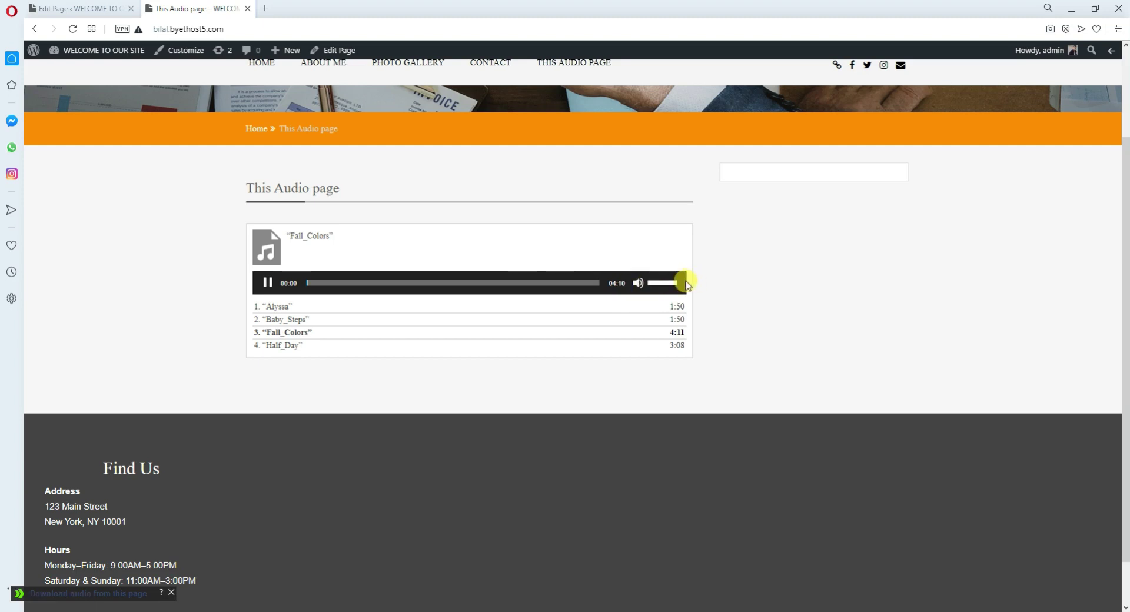
{"action": "left_click", "coordinate": [637, 285]}
{"action": "left_click", "coordinate": [637, 285]}
{"action": "left_click_drag", "start_coordinate": [323, 284], "coordinate": [422, 283]}
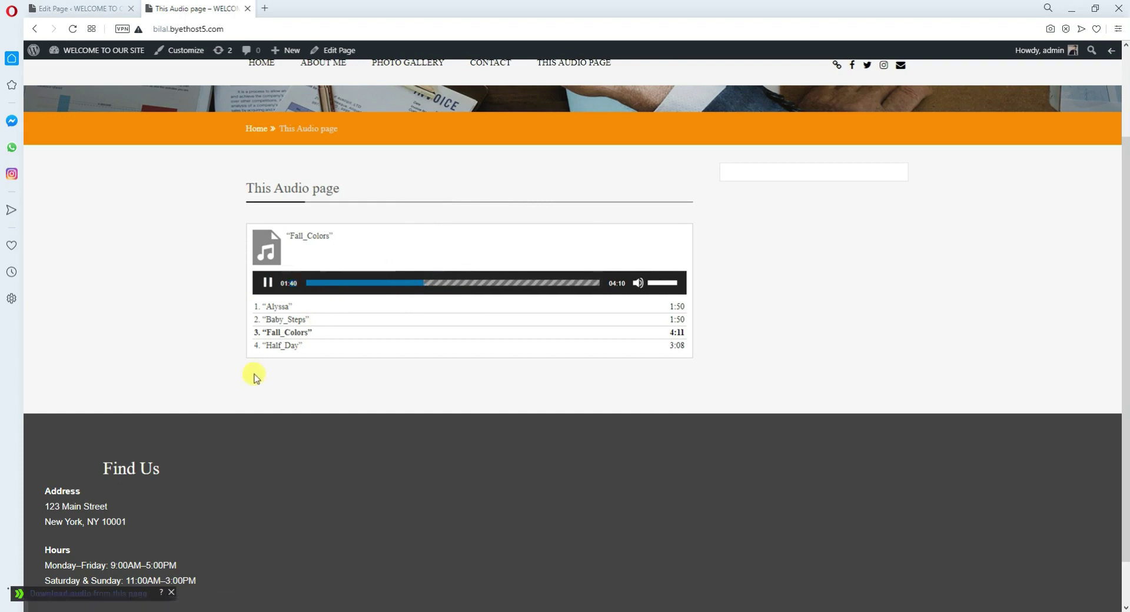
Select Baby_Steps in the live playlist and dismiss the download manager's dialogs without downloading the file
{"action": "left_click", "coordinate": [323, 325]}
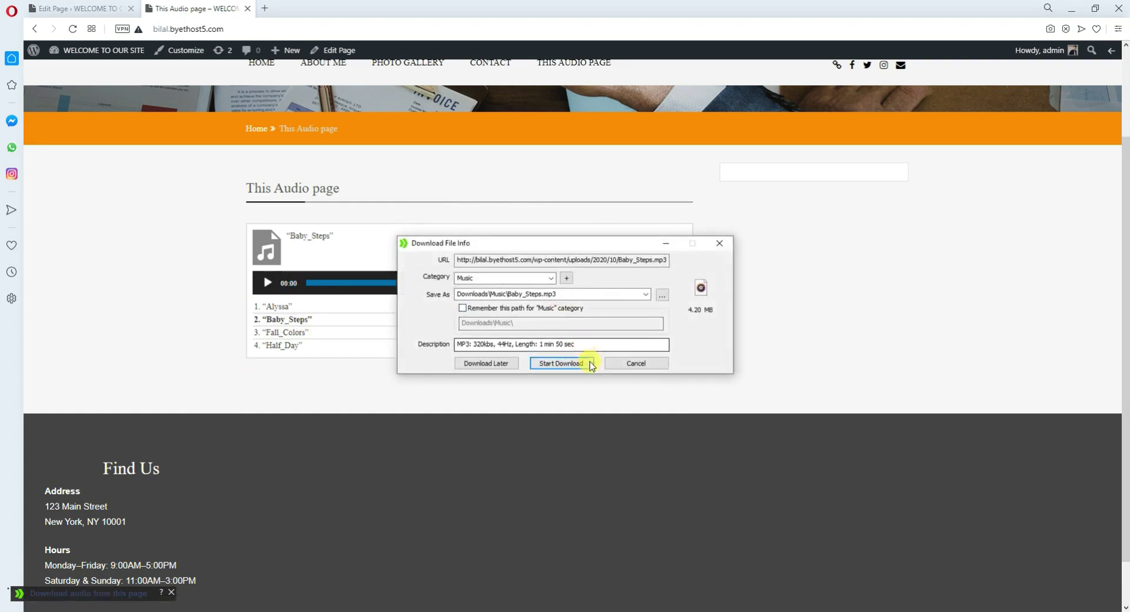
{"action": "left_click", "coordinate": [718, 243]}
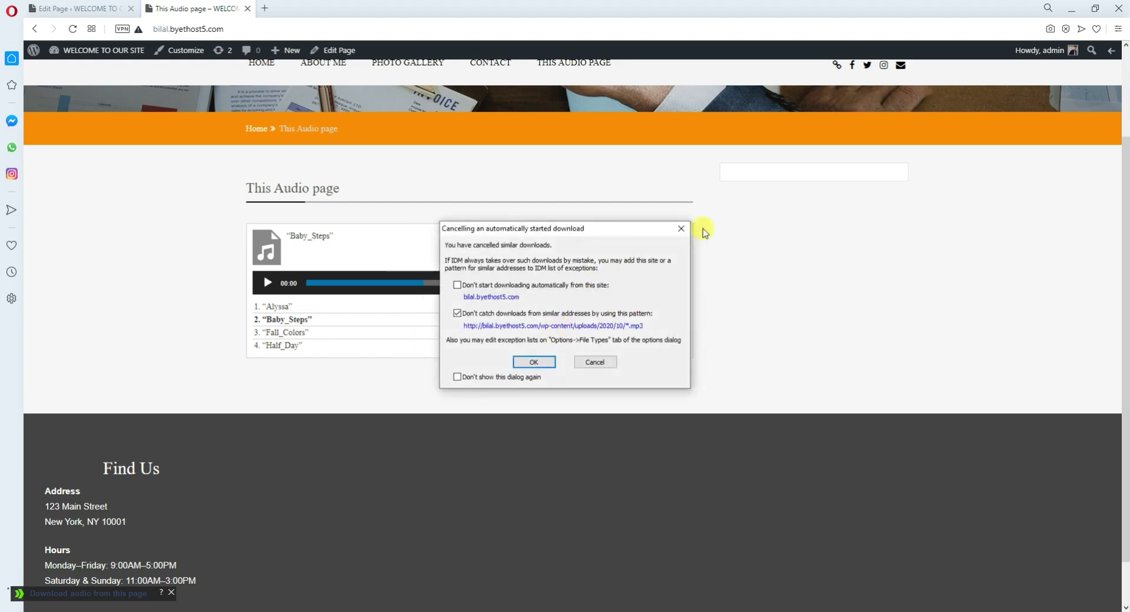
{"action": "left_click", "coordinate": [687, 230]}
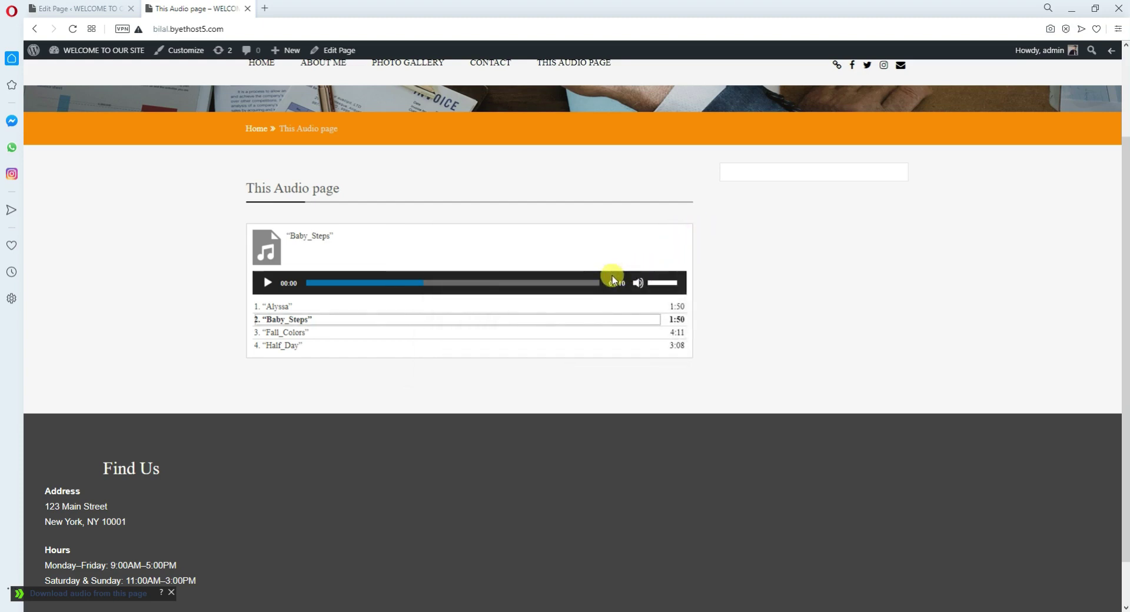
Return from the live page to the audio page's editor and update the page
{"action": "scroll", "coordinate": [613, 279], "scroll_direction": "down", "scroll_amount": 1}
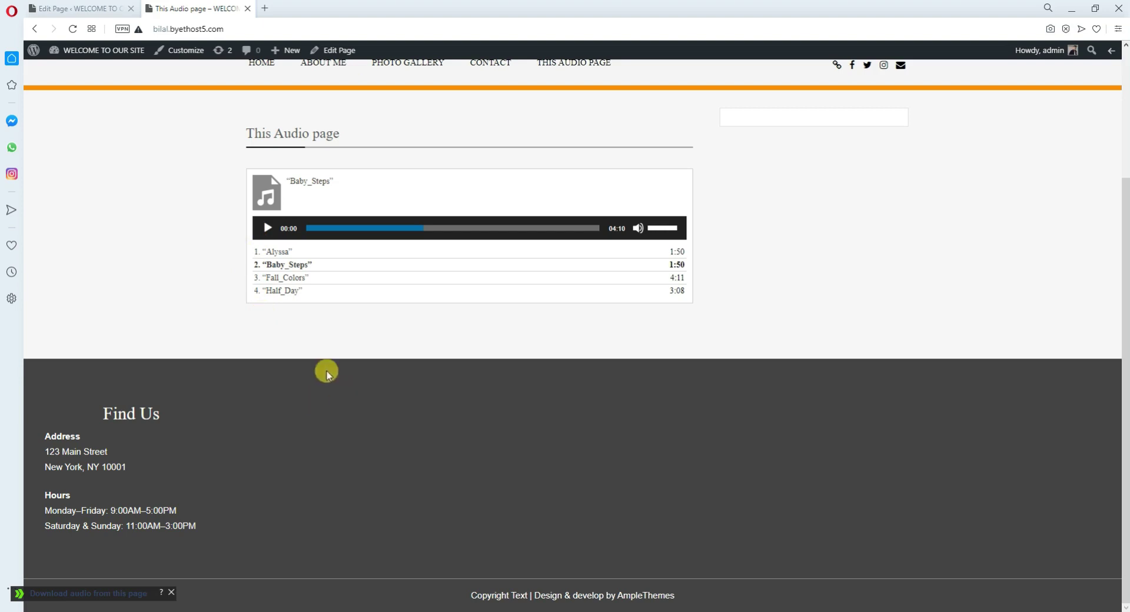
{"action": "scroll", "coordinate": [288, 300], "scroll_direction": "up", "scroll_amount": 5}
{"action": "scroll", "coordinate": [302, 325], "scroll_direction": "down", "scroll_amount": 2}
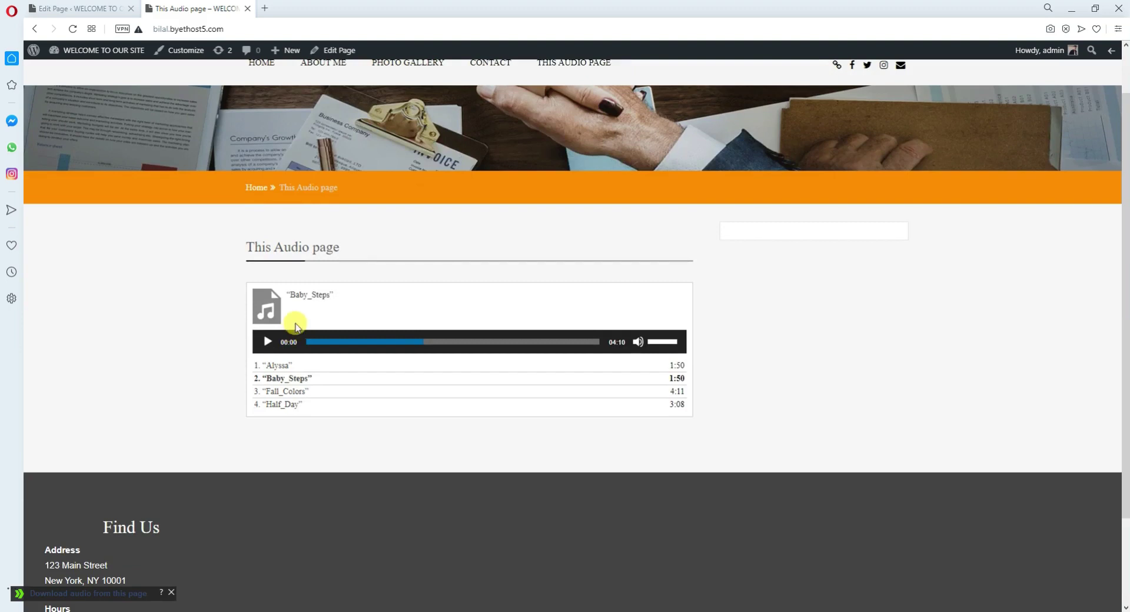
{"action": "left_click", "coordinate": [42, 8]}
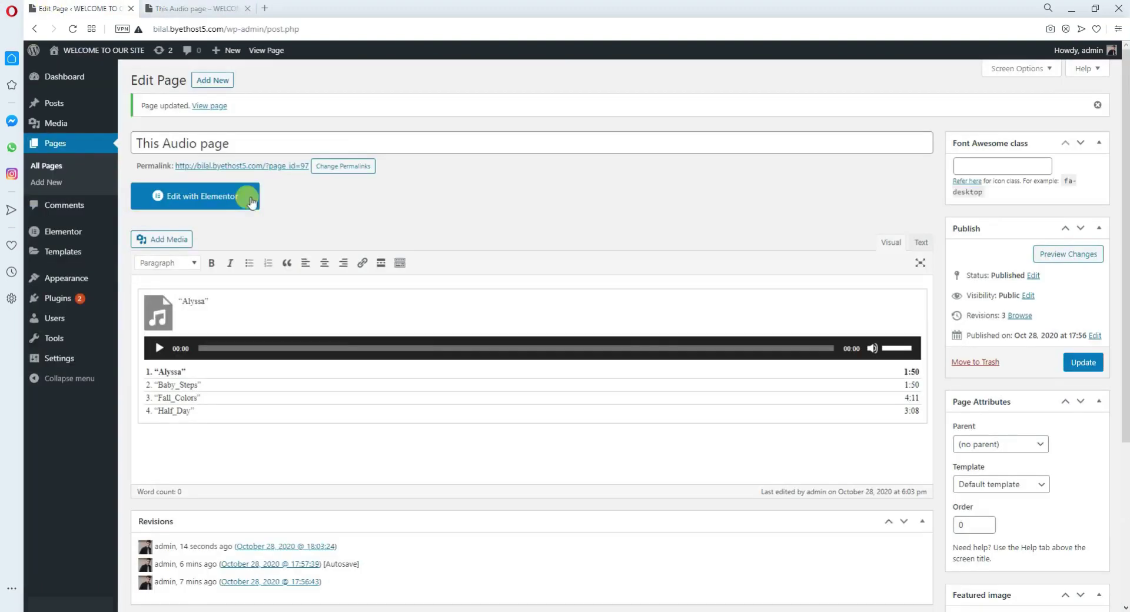
{"action": "left_click", "coordinate": [1087, 365]}
Search the installable plugins for "Audio playlist" and compare the compatibility of the listed audio players
{"action": "mouse_move", "coordinate": [55, 298]}
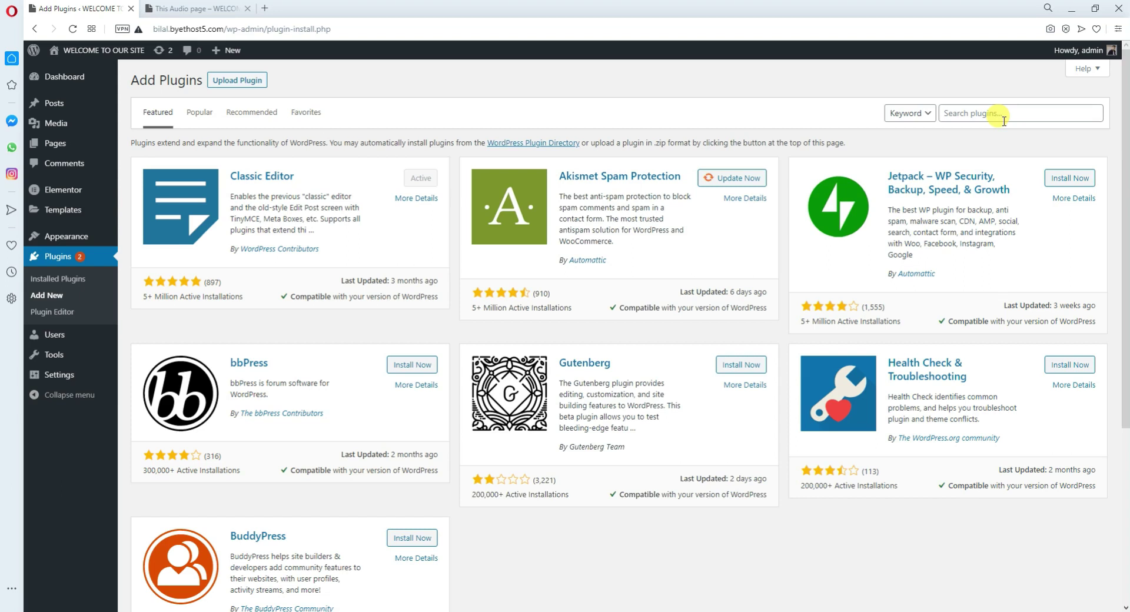
{"action": "left_click", "coordinate": [1003, 121]}
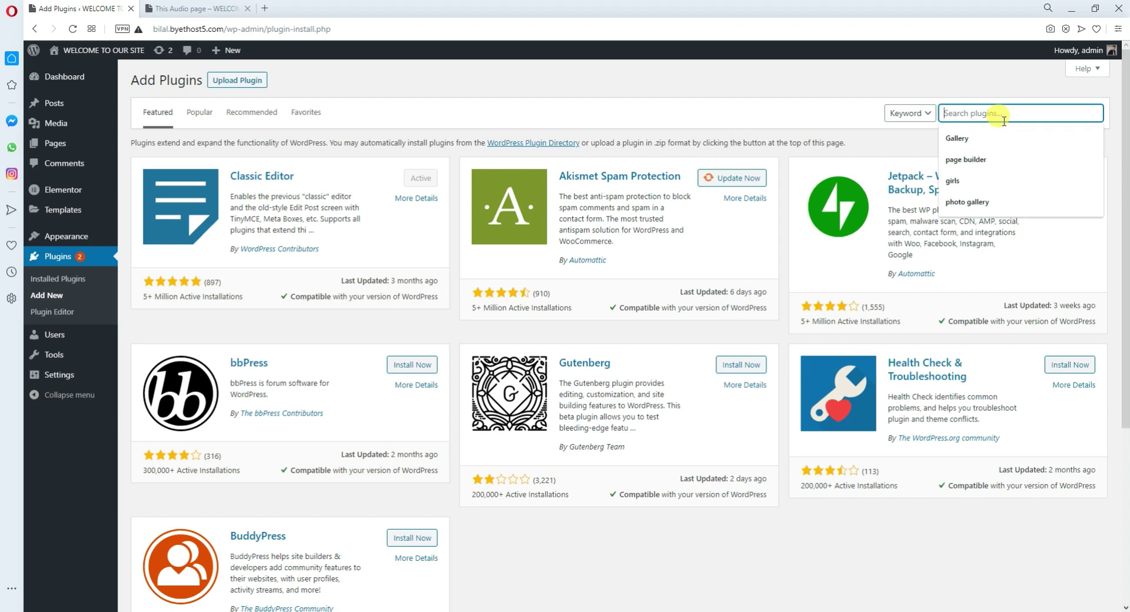
{"action": "type", "text": "Audio playlist"}
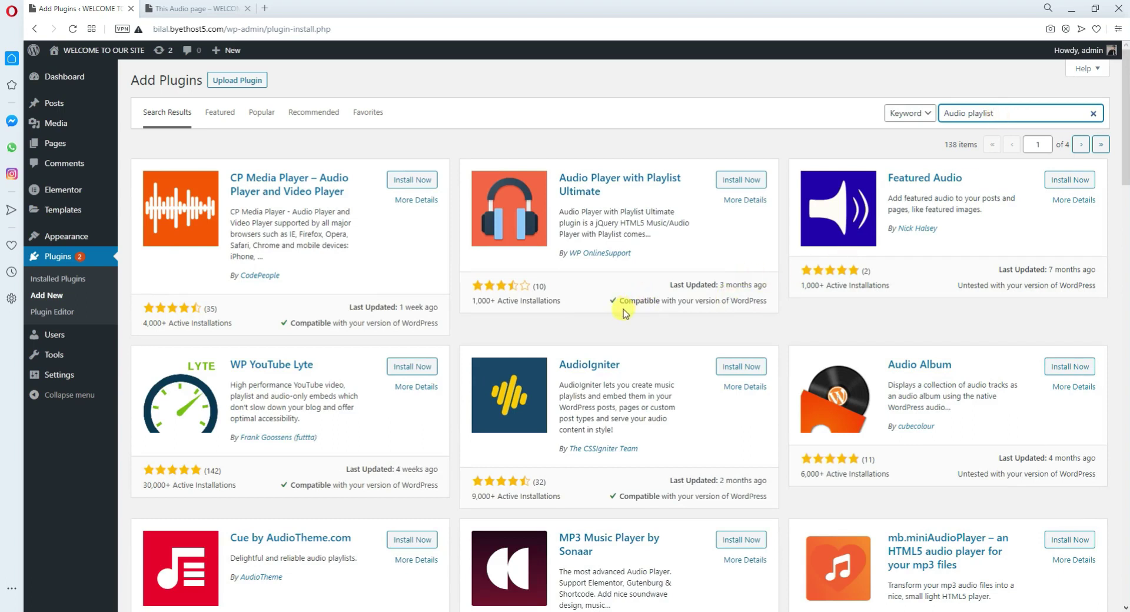
{"action": "left_click_drag", "start_coordinate": [618, 301], "coordinate": [682, 302]}
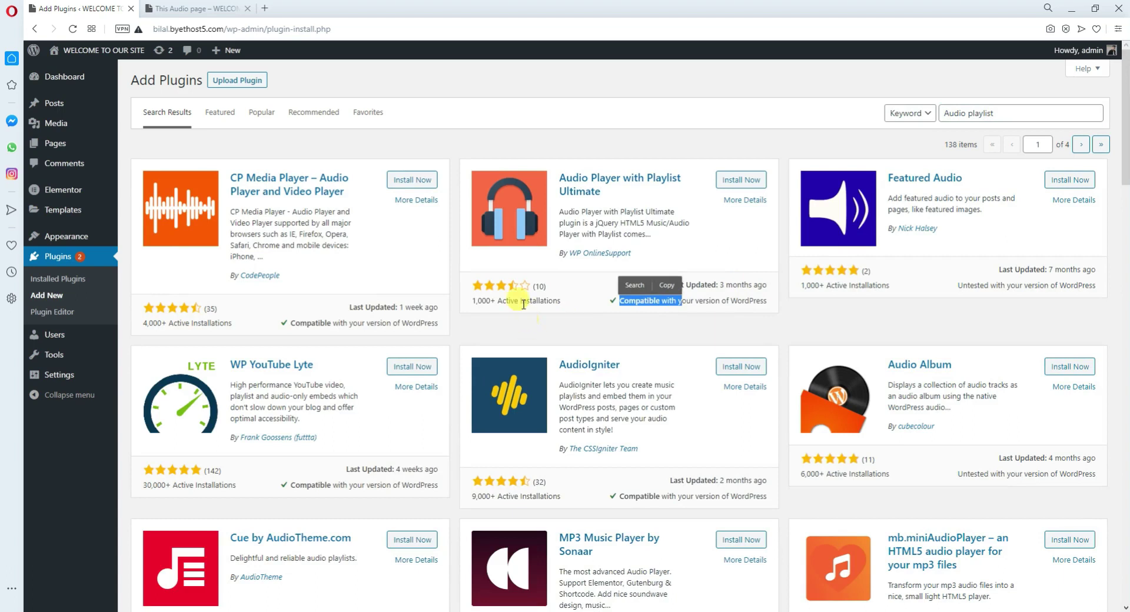
{"action": "left_click", "coordinate": [306, 292]}
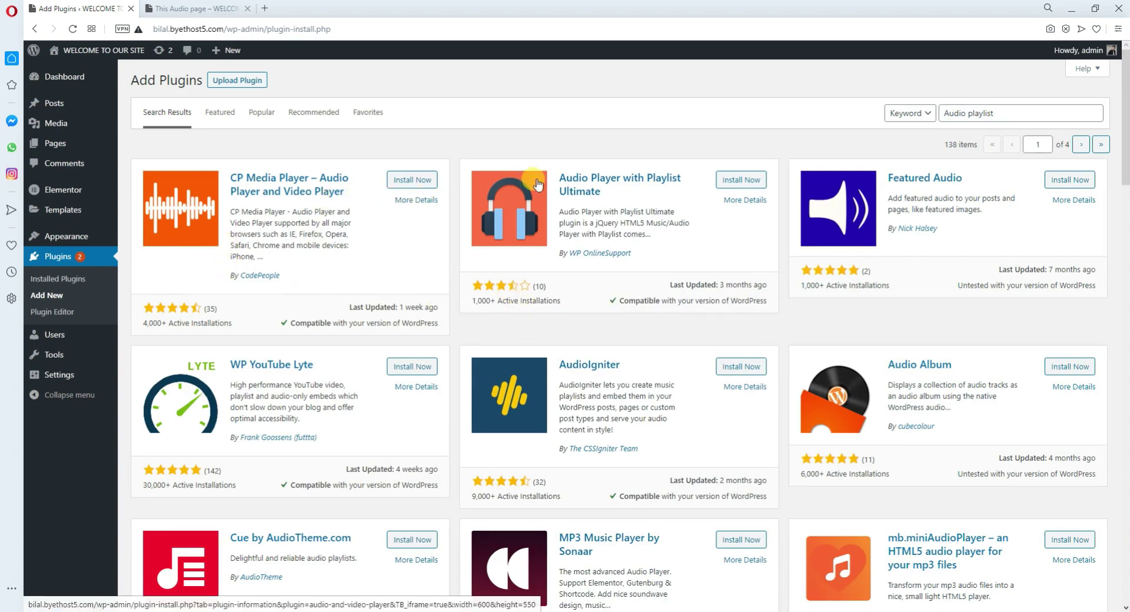
{"action": "scroll", "coordinate": [425, 364], "scroll_direction": "down", "scroll_amount": 5}
{"action": "scroll", "coordinate": [427, 365], "scroll_direction": "up", "scroll_amount": 5}
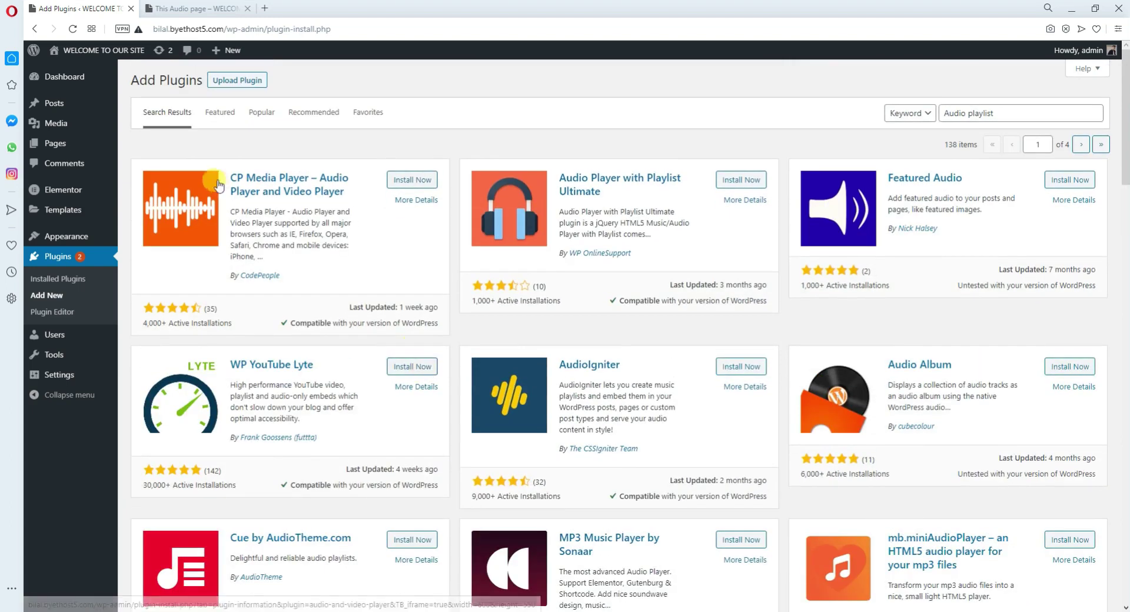
Open the details of the CP Media Player plugin and examine its description and changelog
{"action": "left_click", "coordinate": [411, 200]}
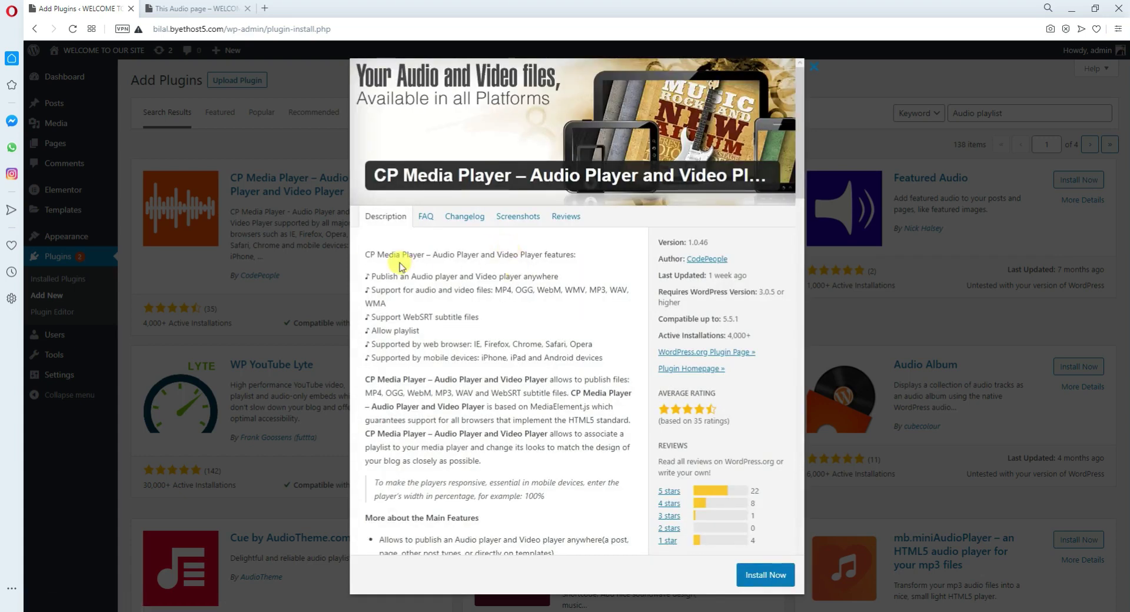
{"action": "scroll", "coordinate": [412, 265], "scroll_direction": "down", "scroll_amount": 3}
{"action": "scroll", "coordinate": [460, 330], "scroll_direction": "up", "scroll_amount": 3}
{"action": "scroll", "coordinate": [402, 314], "scroll_direction": "down", "scroll_amount": 1}
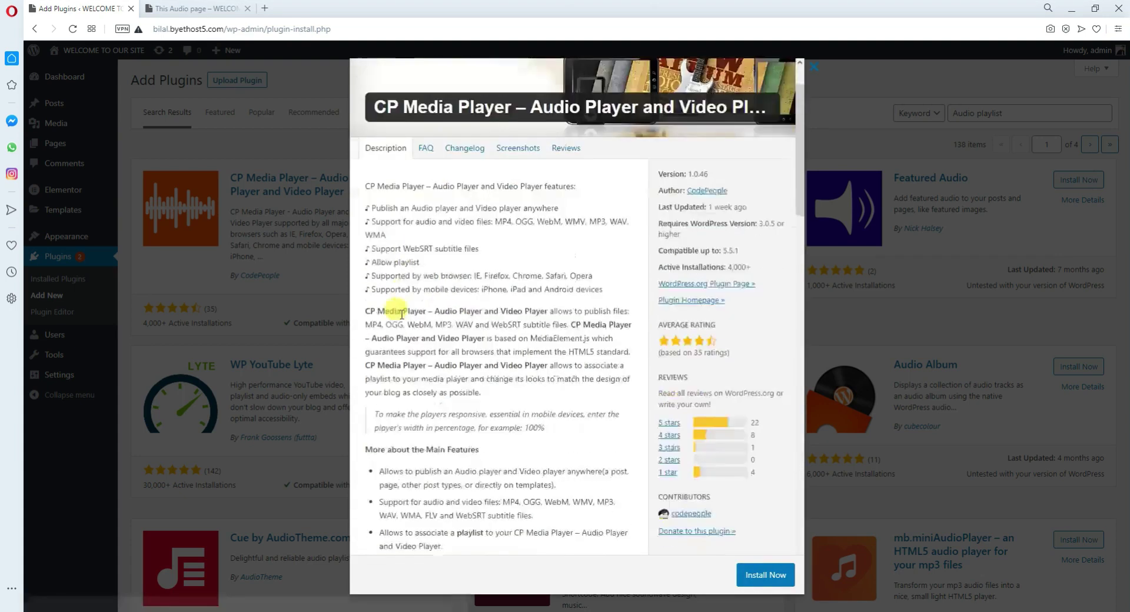
{"action": "scroll", "coordinate": [402, 314], "scroll_direction": "down", "scroll_amount": 15}
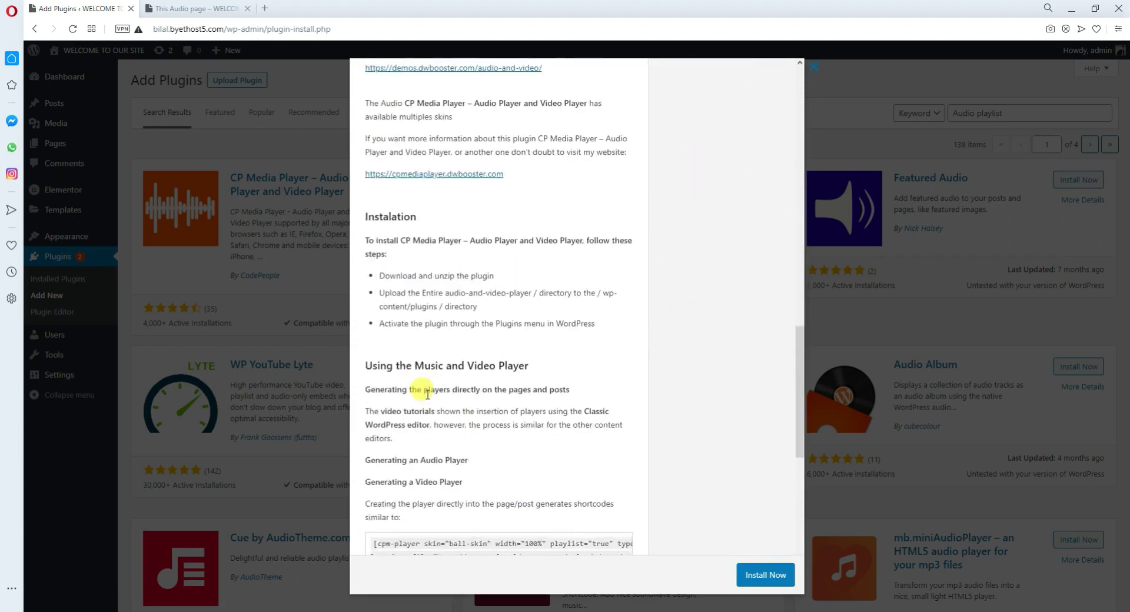
{"action": "scroll", "coordinate": [412, 241], "scroll_direction": "up", "scroll_amount": 3}
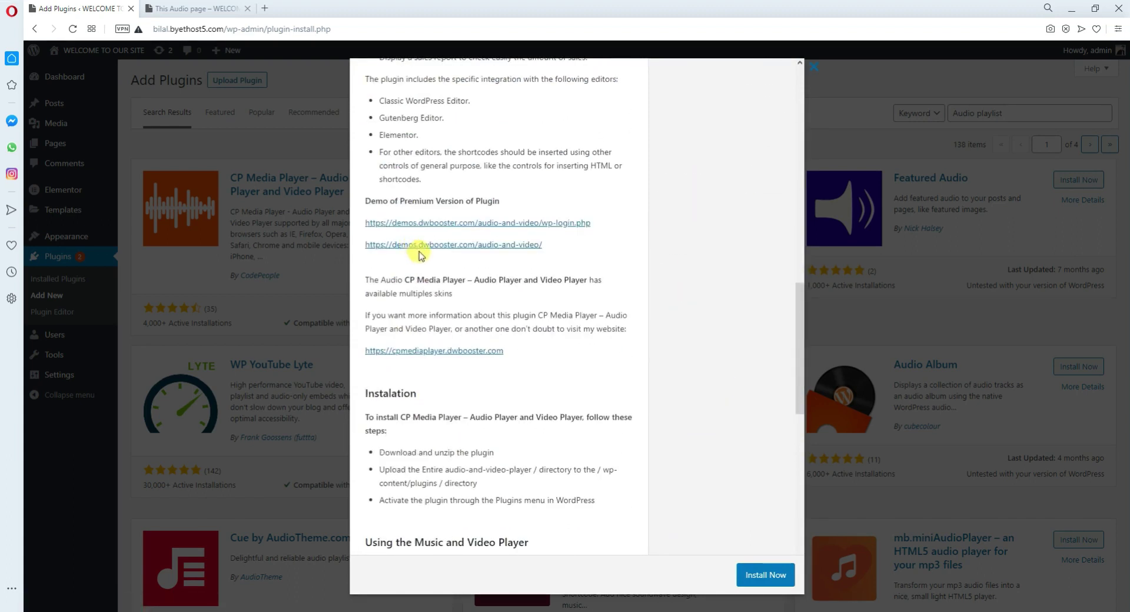
{"action": "scroll", "coordinate": [419, 254], "scroll_direction": "up", "scroll_amount": 10}
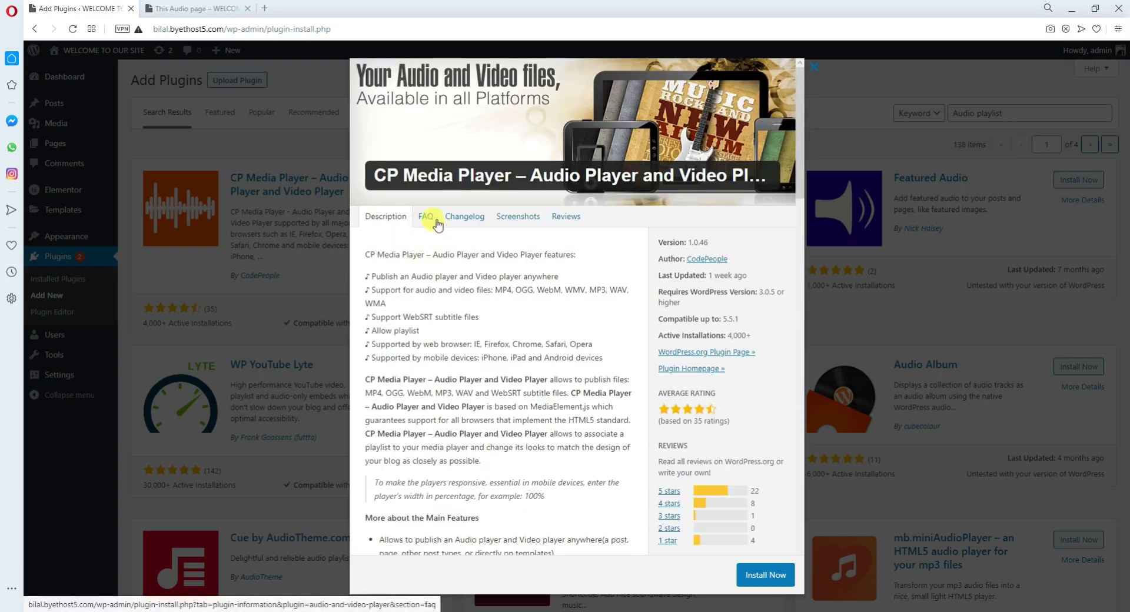
{"action": "left_click", "coordinate": [465, 219]}
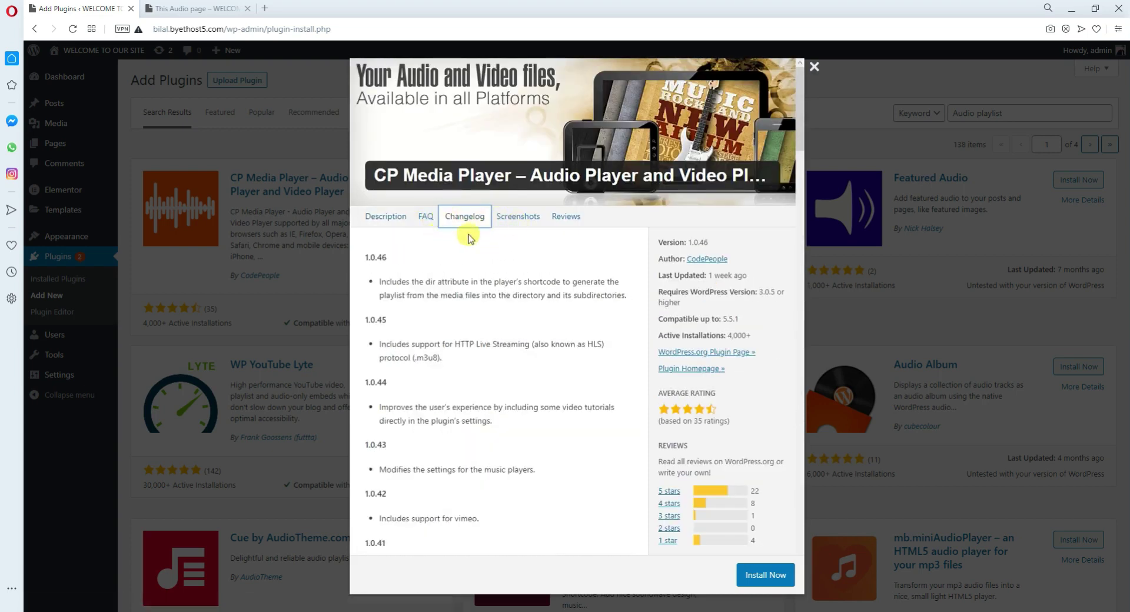
{"action": "scroll", "coordinate": [470, 250], "scroll_direction": "down", "scroll_amount": 5}
{"action": "scroll", "coordinate": [536, 312], "scroll_direction": "up", "scroll_amount": 5}
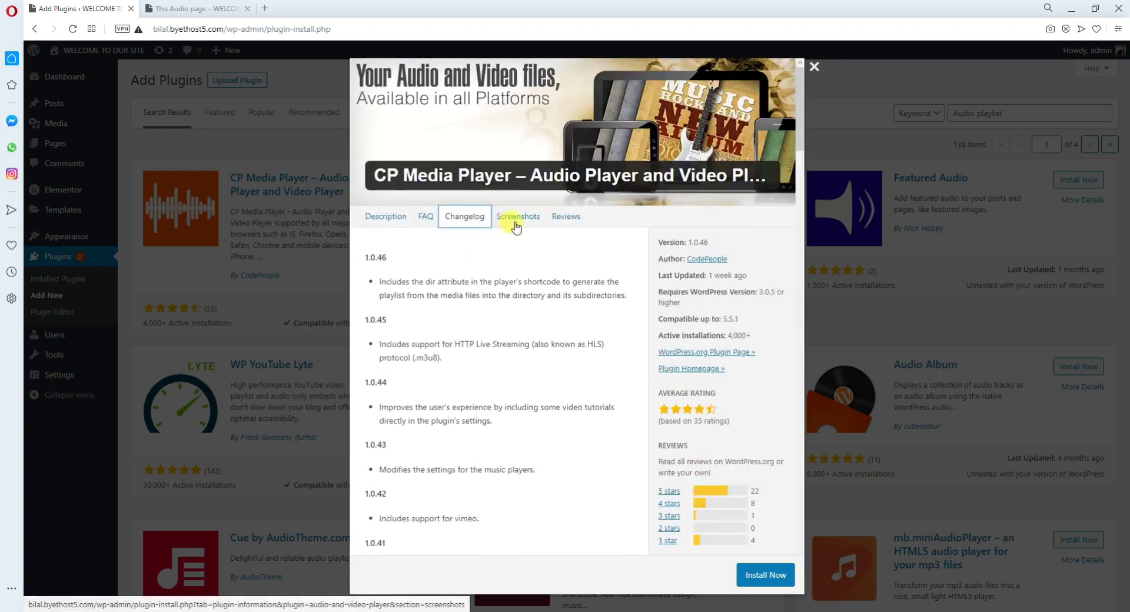
Examine the CP Media Player screenshots showing player creation and insertion in the different page editors
{"action": "left_click", "coordinate": [510, 221]}
{"action": "scroll", "coordinate": [606, 247], "scroll_direction": "down", "scroll_amount": 5}
{"action": "scroll", "coordinate": [518, 283], "scroll_direction": "up", "scroll_amount": 5}
{"action": "scroll", "coordinate": [474, 299], "scroll_direction": "down", "scroll_amount": 15}
{"action": "scroll", "coordinate": [474, 300], "scroll_direction": "up", "scroll_amount": 4}
{"action": "scroll", "coordinate": [500, 291], "scroll_direction": "up", "scroll_amount": 2}
{"action": "scroll", "coordinate": [522, 303], "scroll_direction": "down", "scroll_amount": 9}
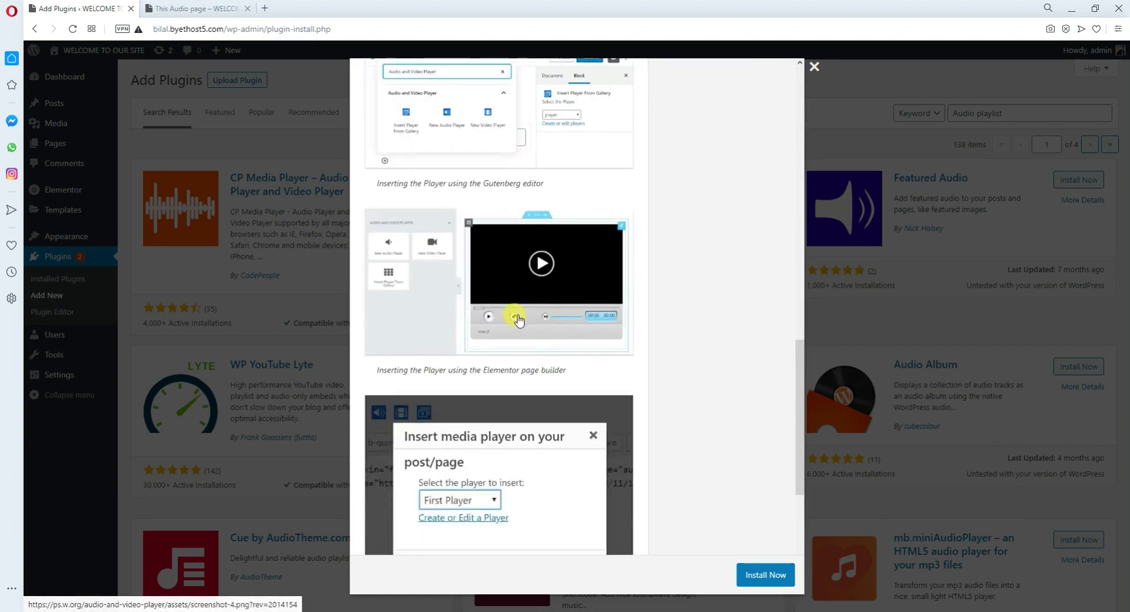
{"action": "scroll", "coordinate": [518, 320], "scroll_direction": "down", "scroll_amount": 1}
{"action": "scroll", "coordinate": [518, 318], "scroll_direction": "up", "scroll_amount": 15}
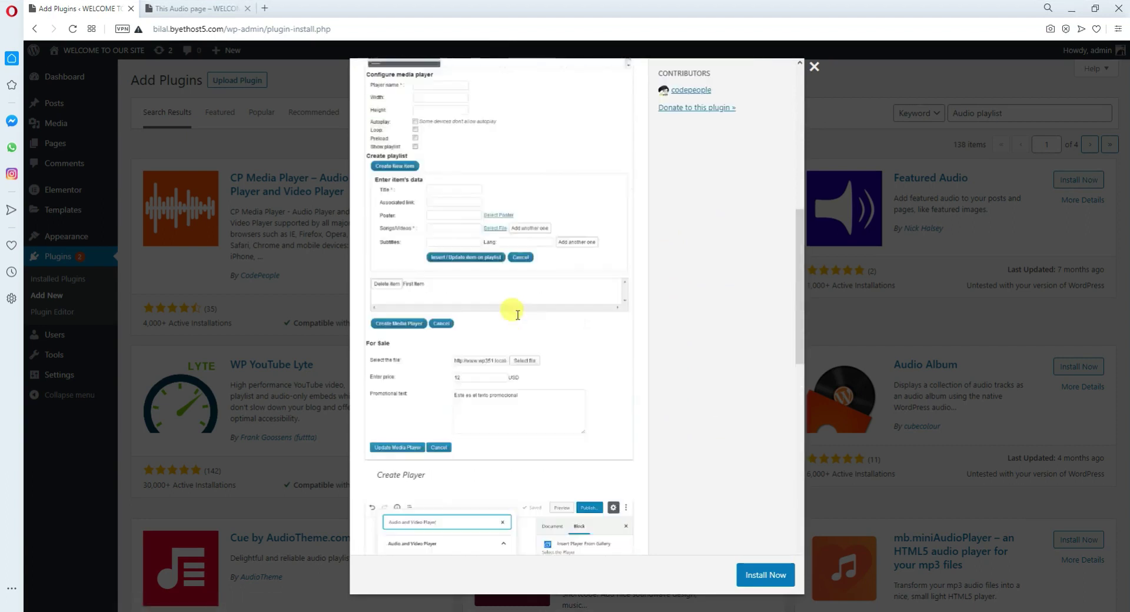
{"action": "scroll", "coordinate": [471, 309], "scroll_direction": "down", "scroll_amount": 18}
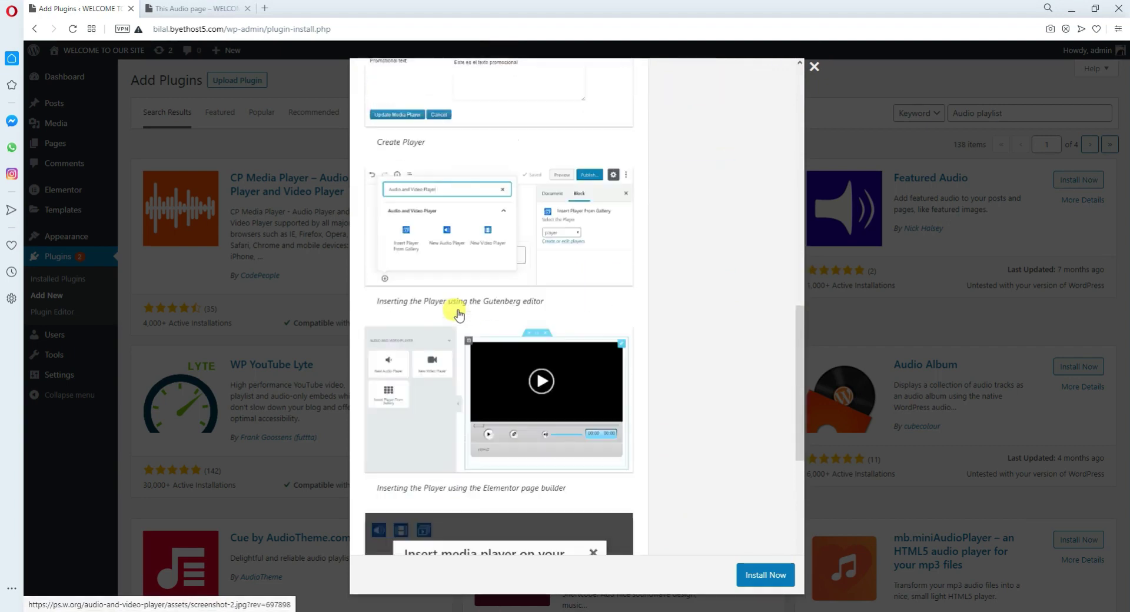
{"action": "scroll", "coordinate": [462, 313], "scroll_direction": "down", "scroll_amount": 1}
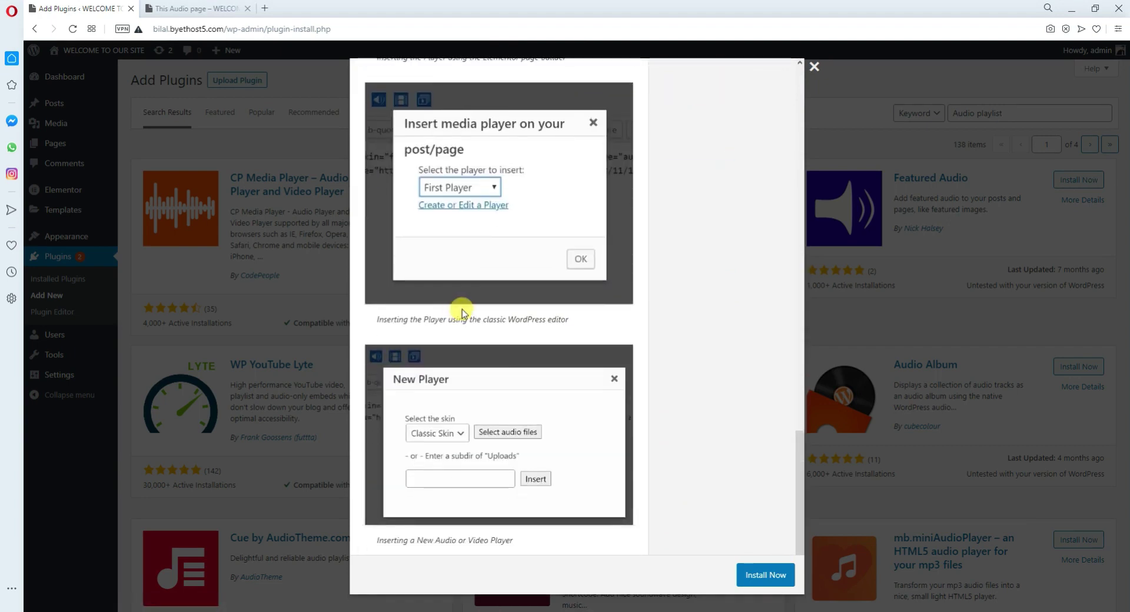
{"action": "scroll", "coordinate": [464, 311], "scroll_direction": "up", "scroll_amount": 18}
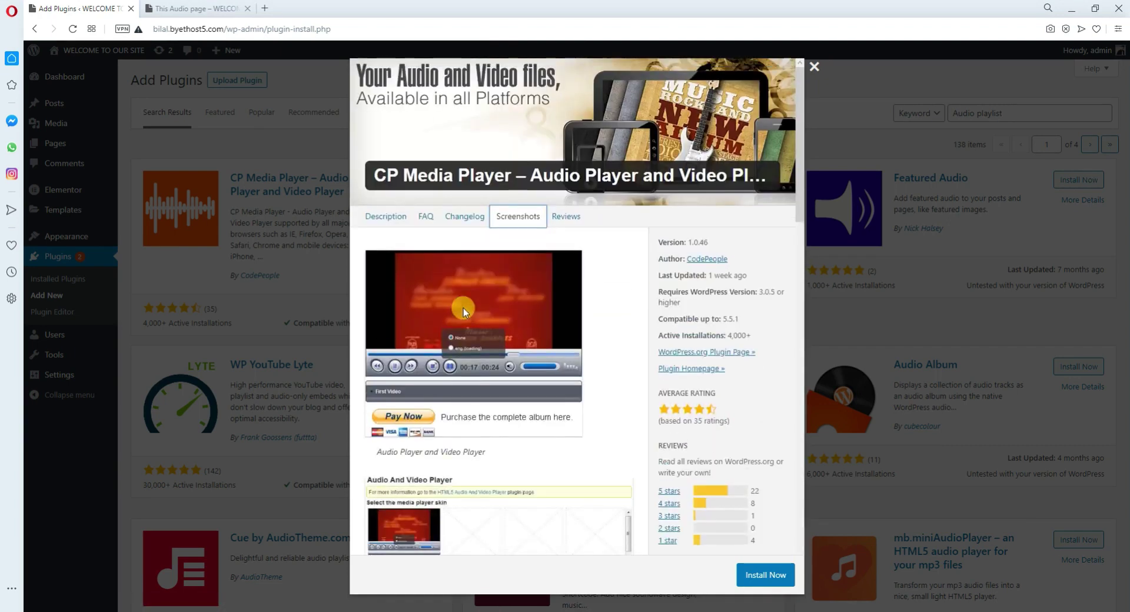
Read the user reviews of CP Media Player, return to its description and close the plugin details
{"action": "left_click", "coordinate": [568, 217]}
{"action": "scroll", "coordinate": [544, 284], "scroll_direction": "up", "scroll_amount": 4}
{"action": "scroll", "coordinate": [544, 285], "scroll_direction": "down", "scroll_amount": 5}
{"action": "scroll", "coordinate": [544, 284], "scroll_direction": "up", "scroll_amount": 2}
{"action": "scroll", "coordinate": [544, 284], "scroll_direction": "up", "scroll_amount": 3}
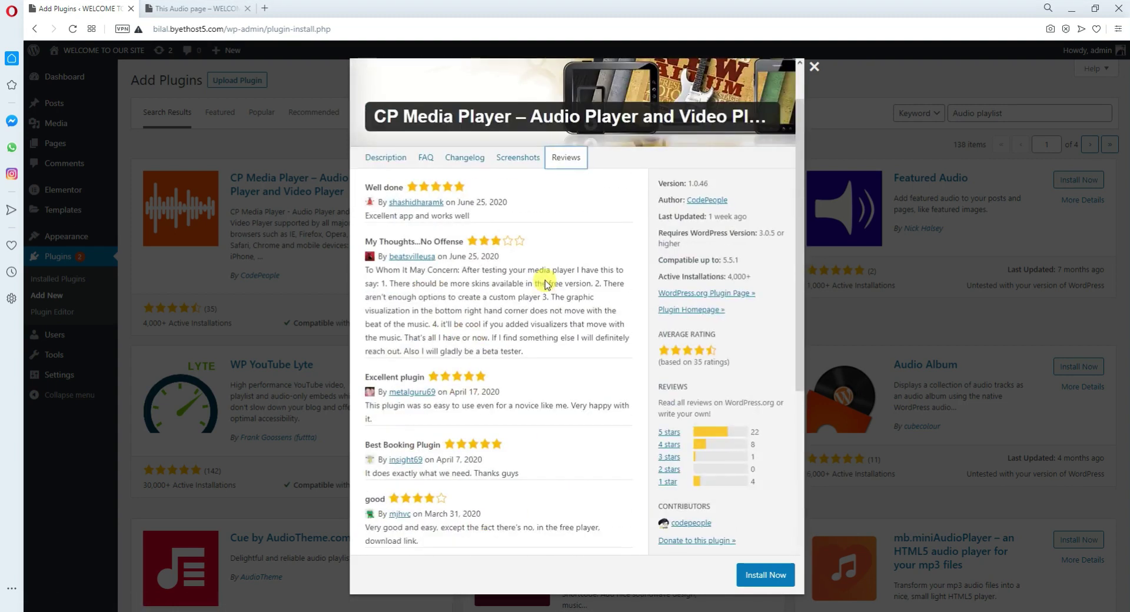
{"action": "scroll", "coordinate": [419, 350], "scroll_direction": "down", "scroll_amount": 3}
{"action": "scroll", "coordinate": [417, 359], "scroll_direction": "up", "scroll_amount": 3}
{"action": "scroll", "coordinate": [418, 359], "scroll_direction": "down", "scroll_amount": 5}
{"action": "scroll", "coordinate": [482, 345], "scroll_direction": "up", "scroll_amount": 5}
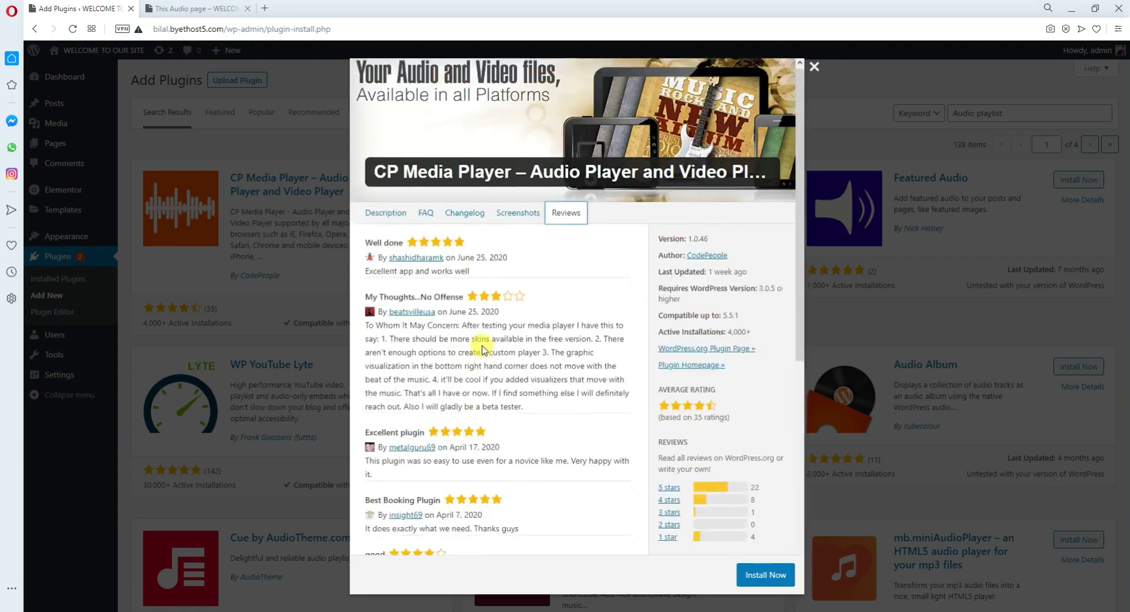
{"action": "left_click", "coordinate": [368, 217]}
{"action": "left_click", "coordinate": [812, 70]}
Examine the reviews and screenshots of the Audio Player with Playlist Ultimate plugin and close its details
{"action": "left_click", "coordinate": [753, 201]}
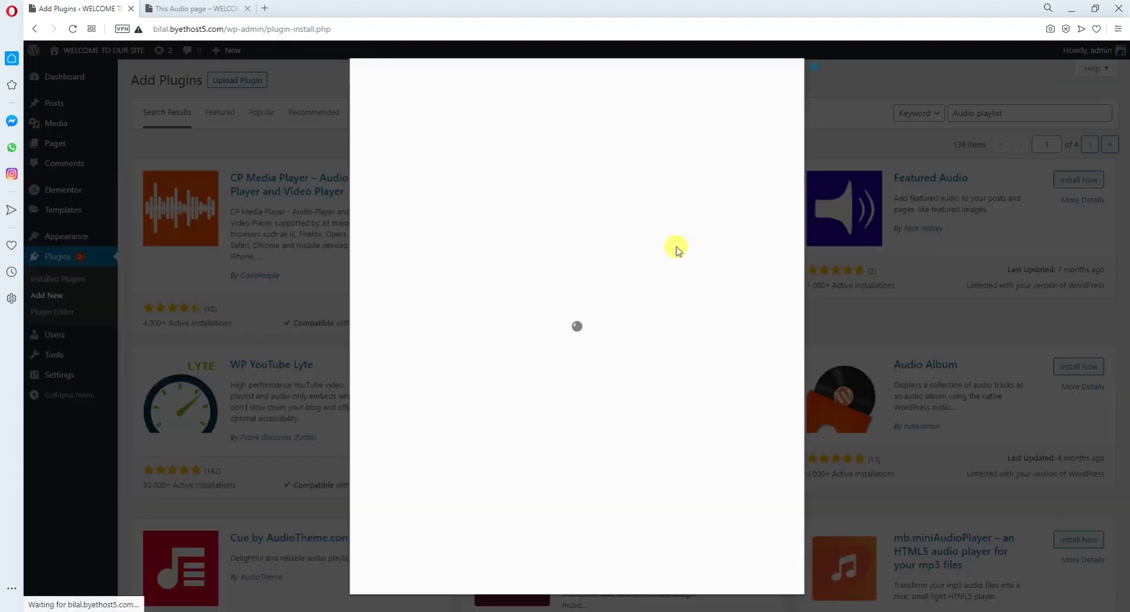
{"action": "left_click", "coordinate": [591, 217]}
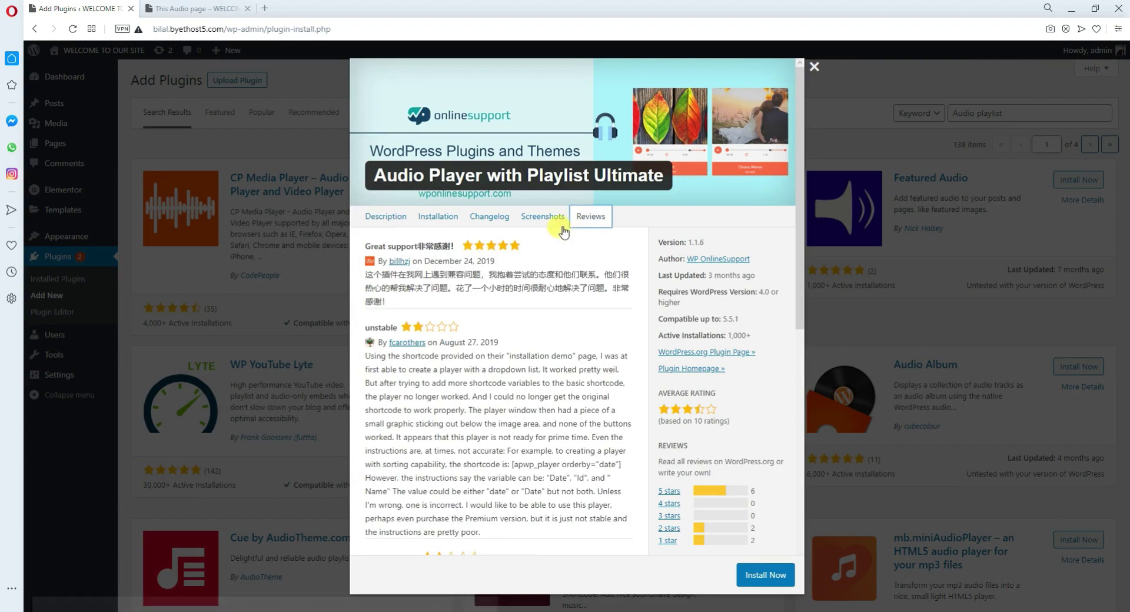
{"action": "scroll", "coordinate": [603, 282], "scroll_direction": "down", "scroll_amount": 6}
{"action": "scroll", "coordinate": [585, 278], "scroll_direction": "up", "scroll_amount": 6}
{"action": "left_click", "coordinate": [542, 217]}
{"action": "scroll", "coordinate": [523, 282], "scroll_direction": "down", "scroll_amount": 1}
{"action": "scroll", "coordinate": [527, 301], "scroll_direction": "up", "scroll_amount": 1}
{"action": "scroll", "coordinate": [529, 329], "scroll_direction": "down", "scroll_amount": 1}
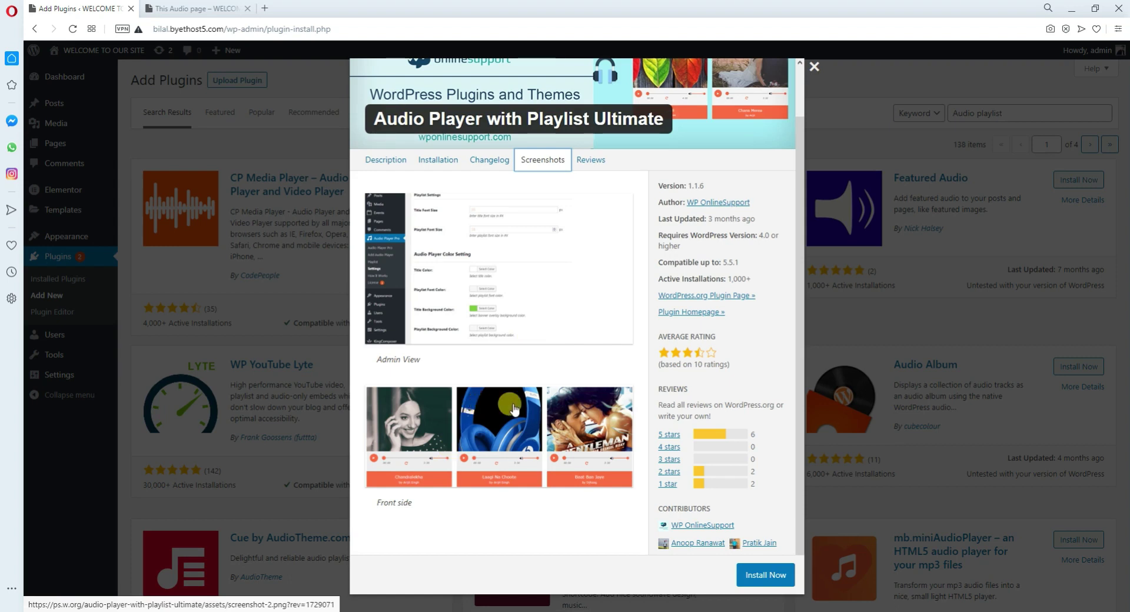
{"action": "left_click", "coordinate": [815, 67]}
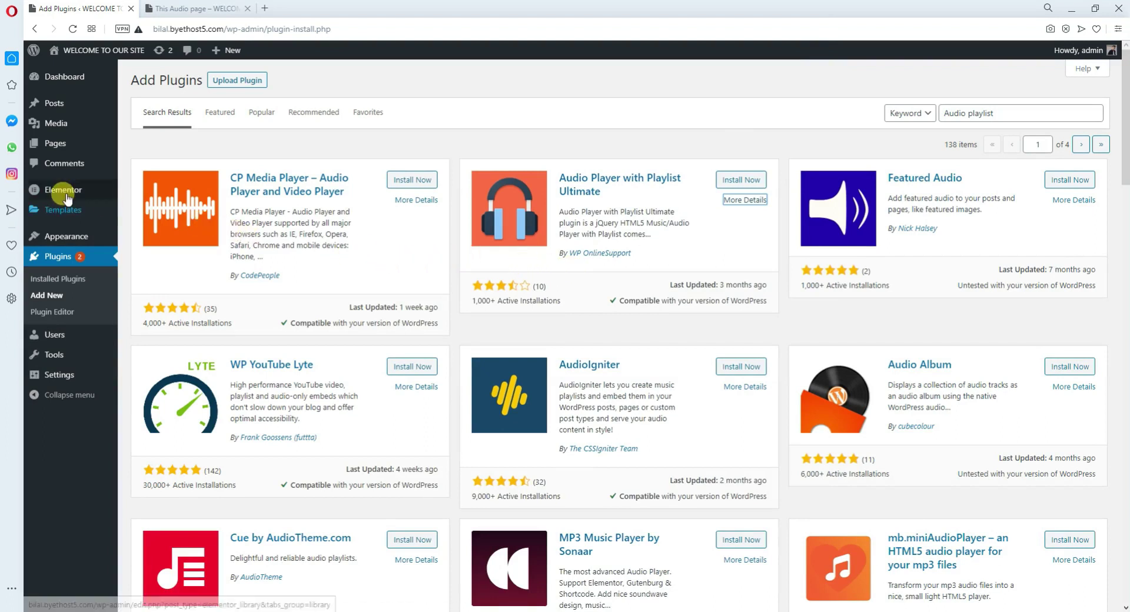
Create a new page titled "This is Video playlist" and publish it
{"action": "mouse_move", "coordinate": [50, 144]}
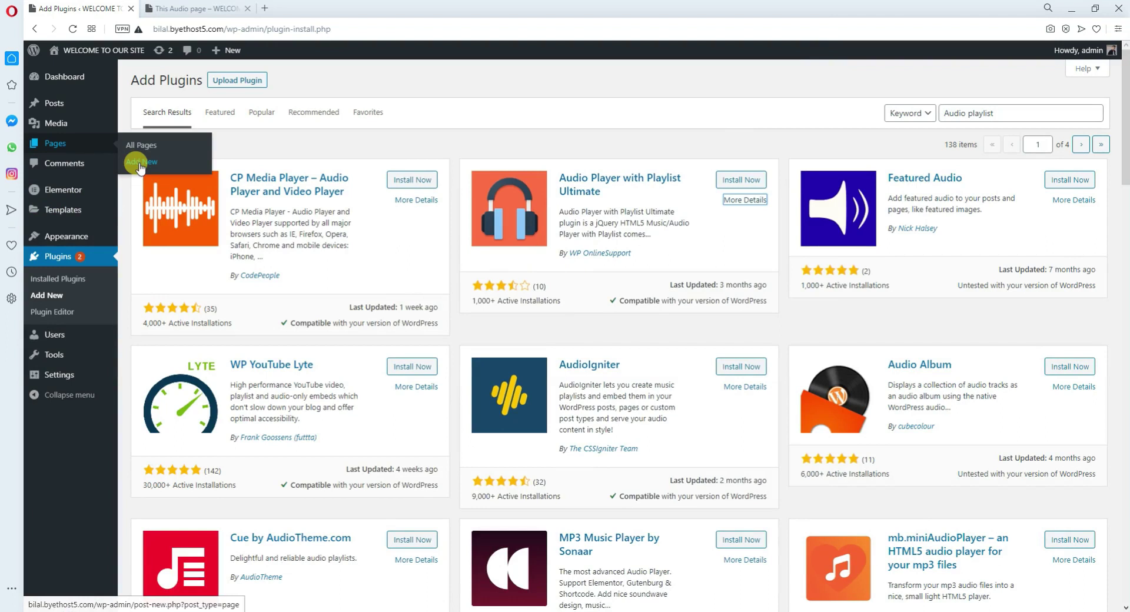
{"action": "left_click", "coordinate": [140, 165]}
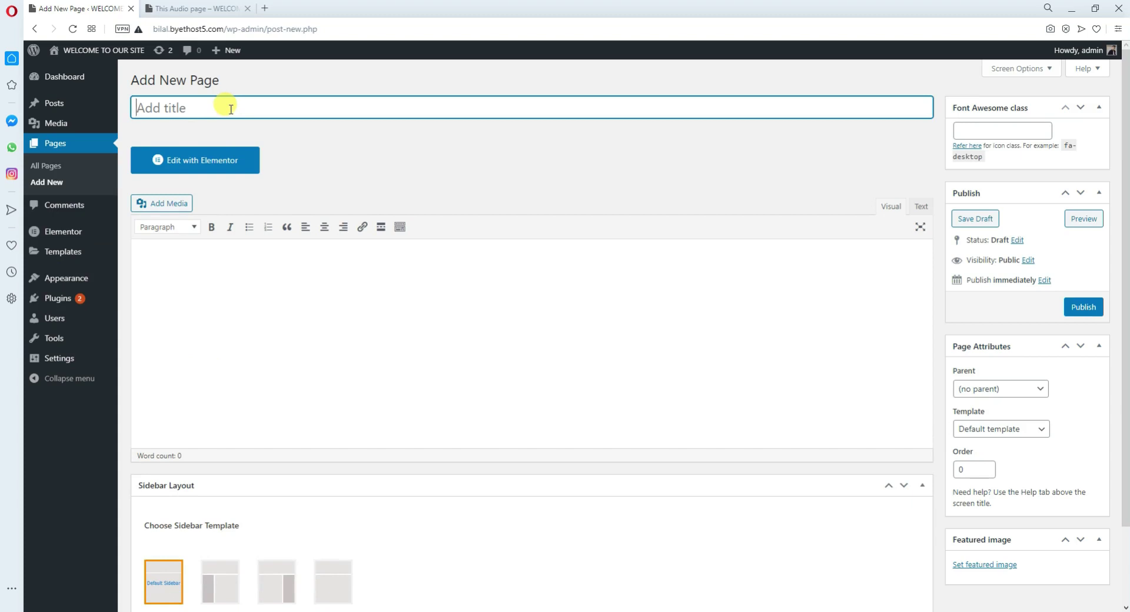
{"action": "type", "text": "This is Video playlist"}
{"action": "left_click", "coordinate": [1083, 309]}
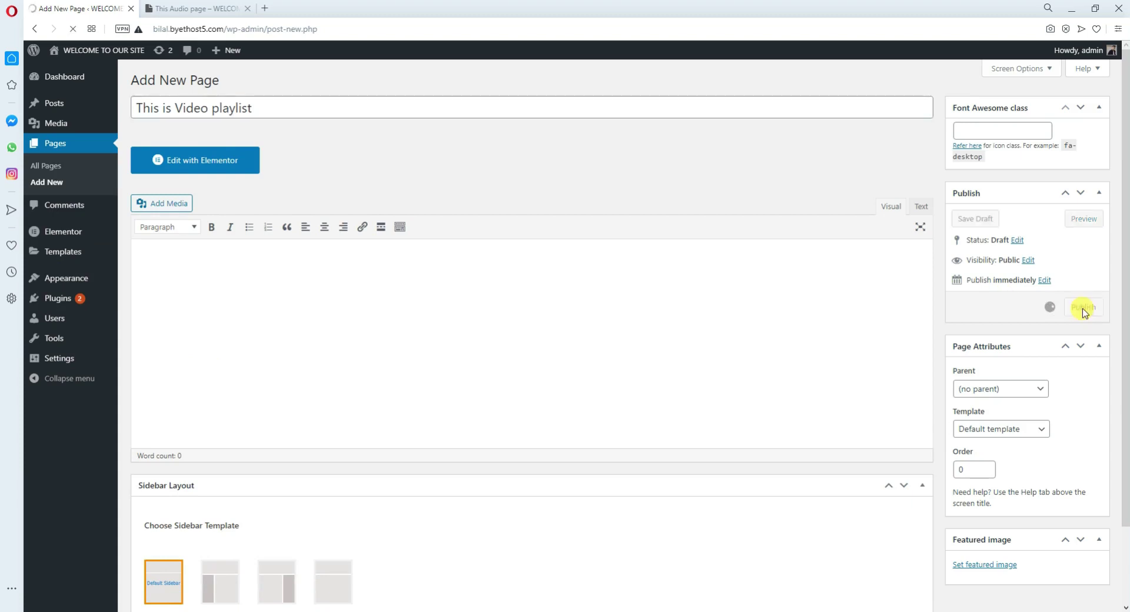
Open the This is Video playlist page from the live site's navigation and return to the page editor
{"action": "left_click", "coordinate": [163, 5]}
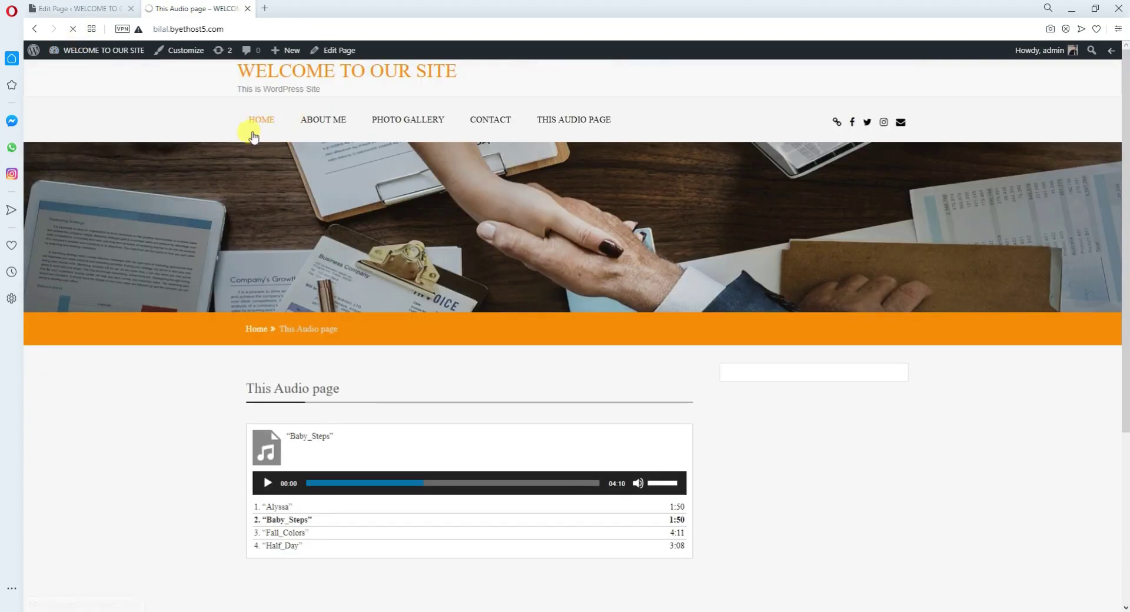
{"action": "left_click", "coordinate": [661, 121]}
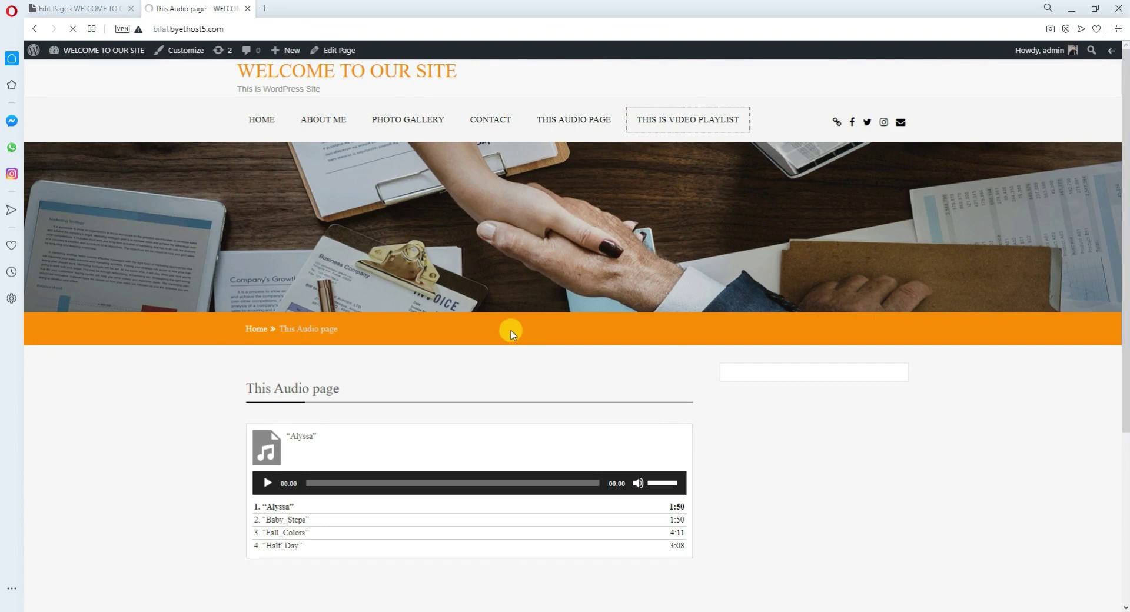
{"action": "key", "text": "ctrl+Tab"}
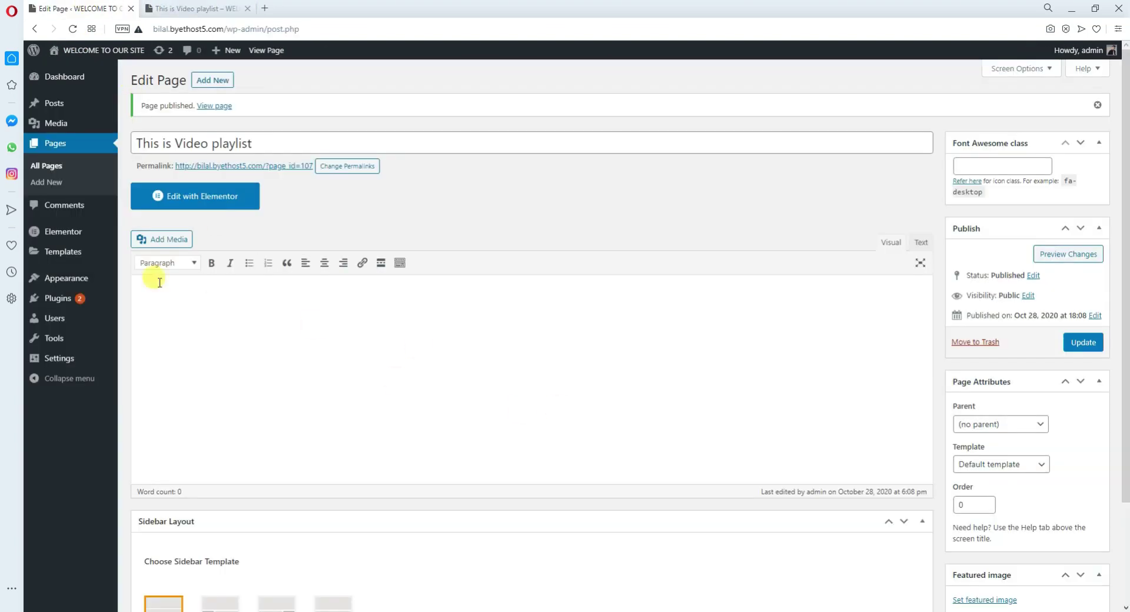
Upload Star - 6962.mp4 and insert it into the page as a new video playlist
{"action": "left_click", "coordinate": [170, 243]}
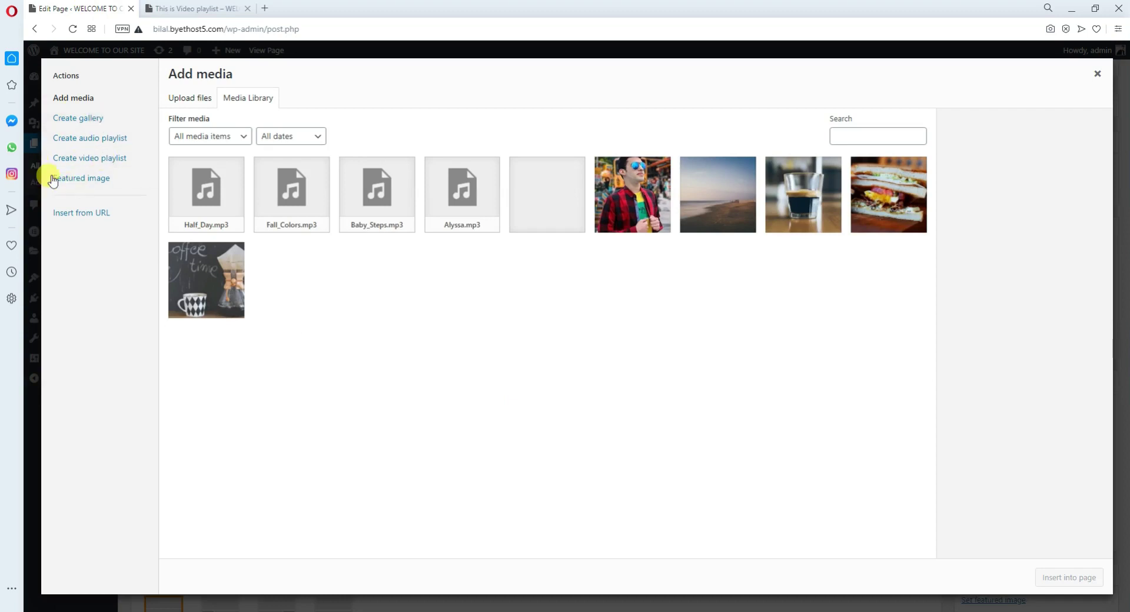
{"action": "left_click", "coordinate": [71, 160]}
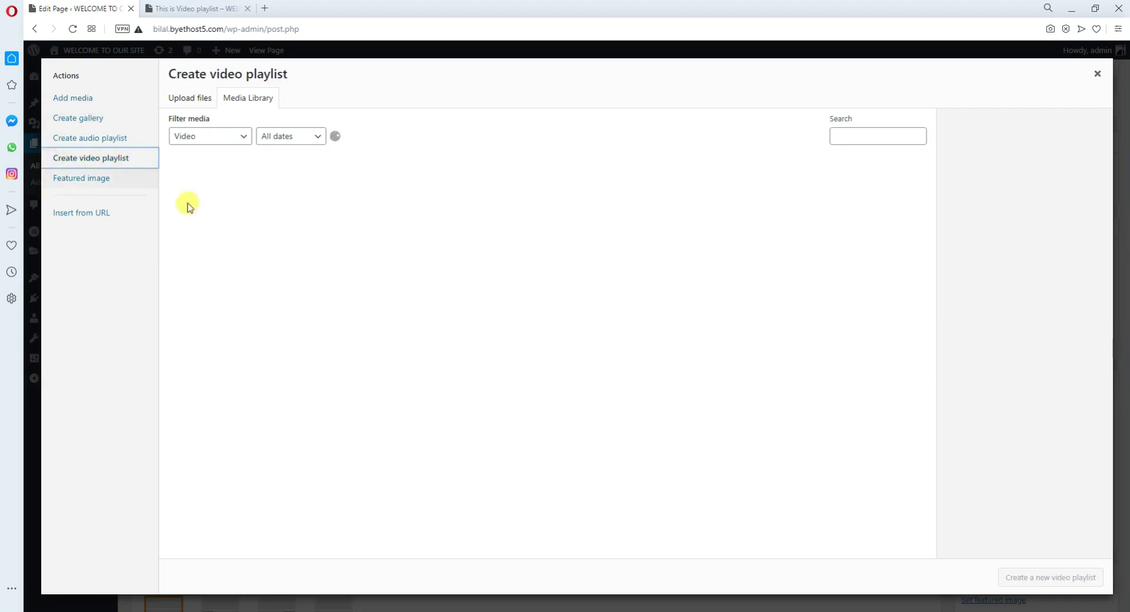
{"action": "left_click", "coordinate": [564, 333]}
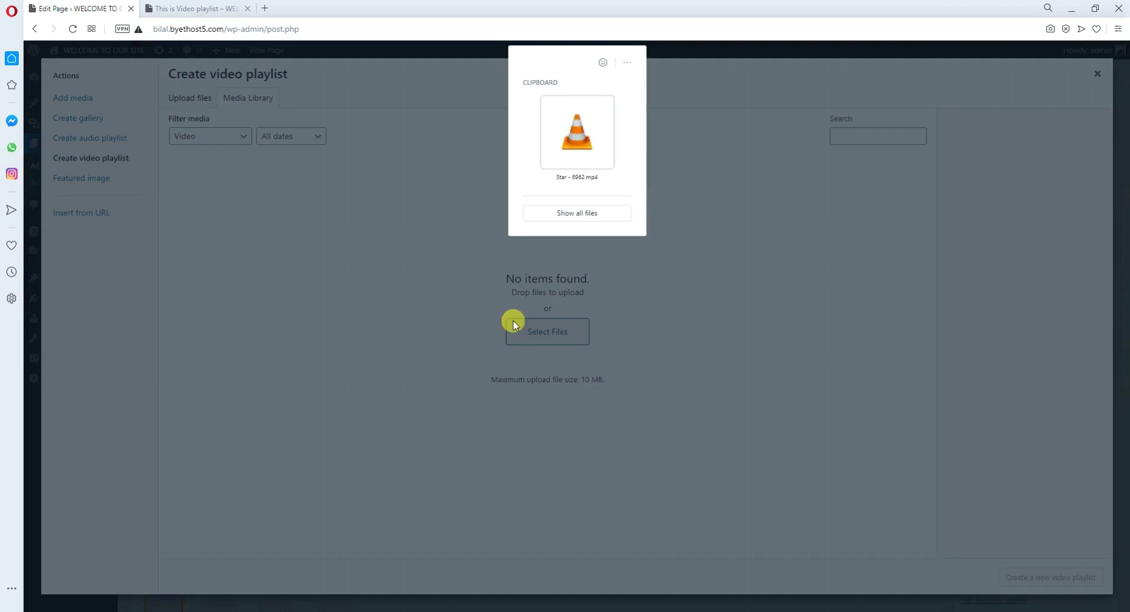
{"action": "double_click", "coordinate": [571, 136]}
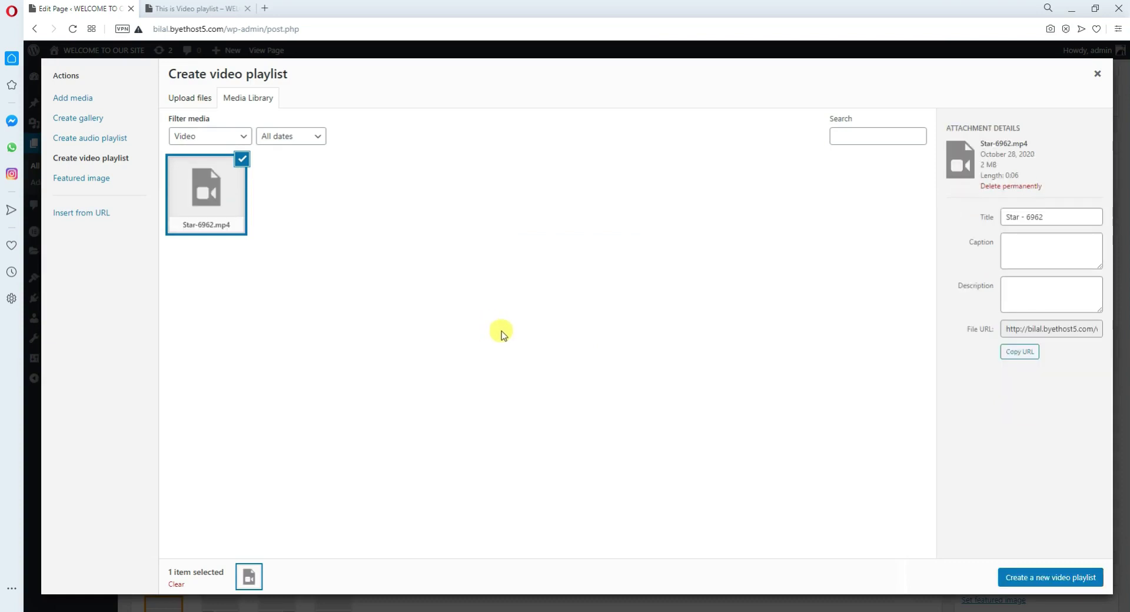
{"action": "left_click", "coordinate": [1017, 580]}
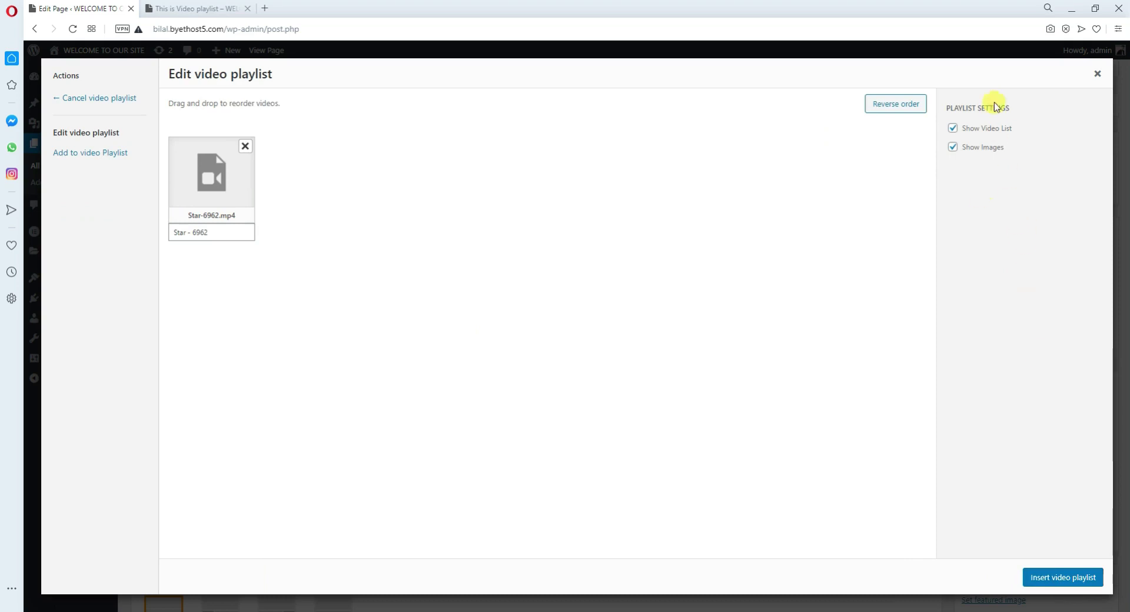
{"action": "left_click", "coordinate": [1050, 583]}
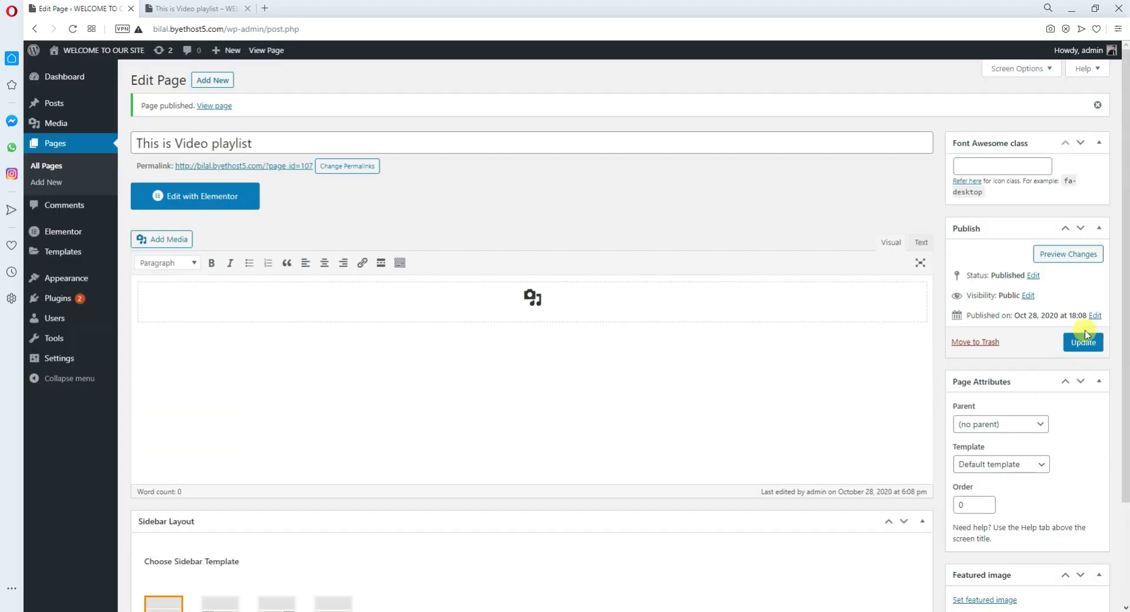
Check the embedded video player in the editor and update the page
{"action": "scroll", "coordinate": [560, 337], "scroll_direction": "down", "scroll_amount": 3}
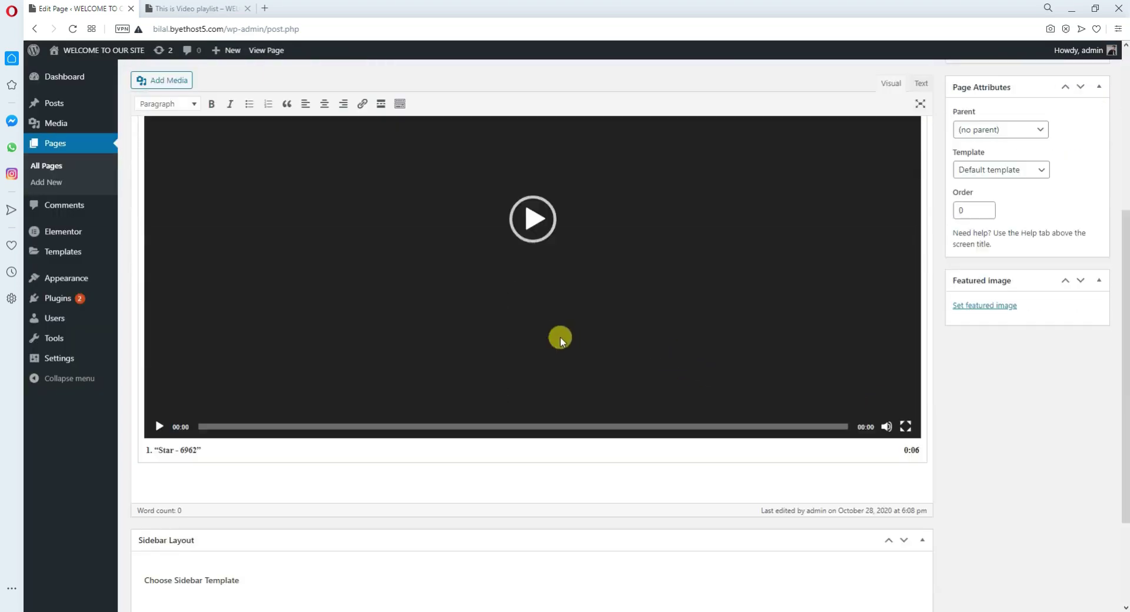
{"action": "scroll", "coordinate": [560, 337], "scroll_direction": "up", "scroll_amount": 2}
{"action": "left_click", "coordinate": [1076, 285]}
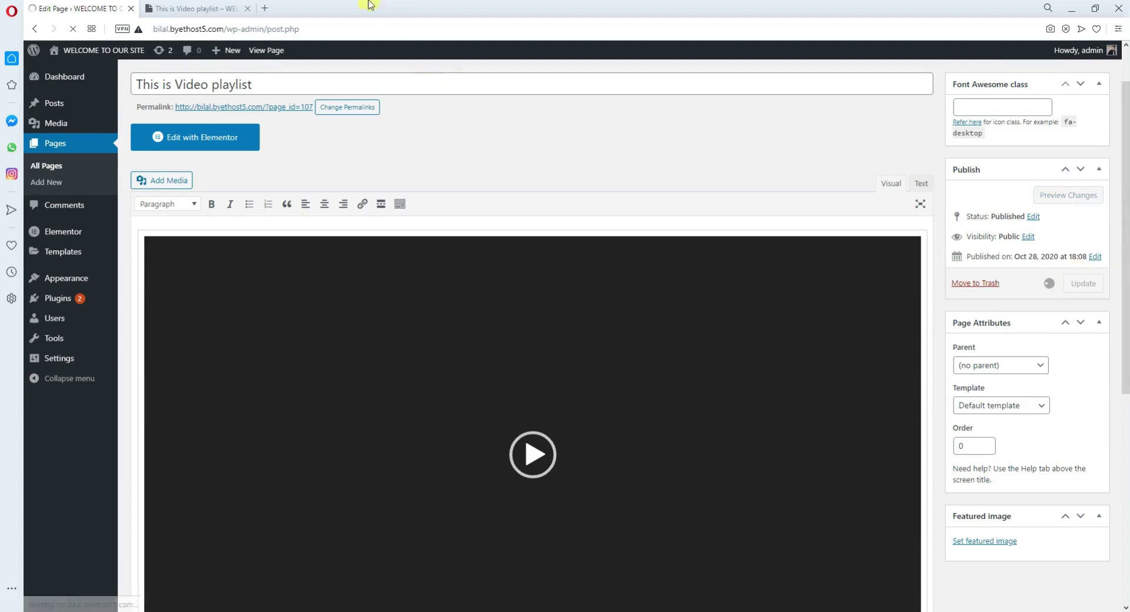
Reload the live This is Video playlist page, start the video's playback and pause it
{"action": "left_click", "coordinate": [190, 8]}
{"action": "left_click", "coordinate": [72, 30]}
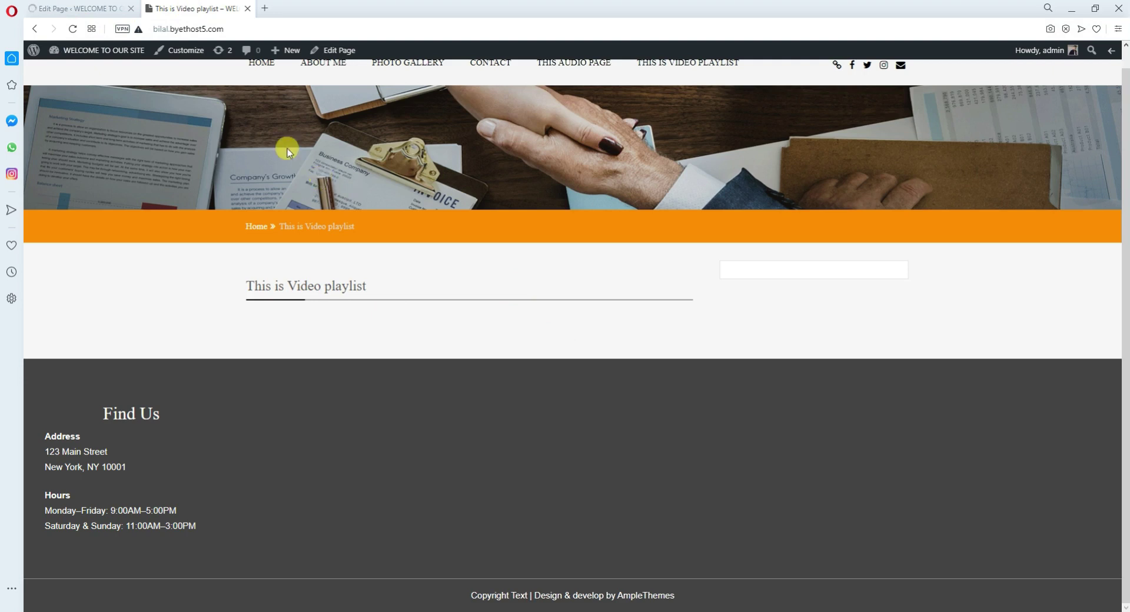
{"action": "left_click", "coordinate": [109, 8]}
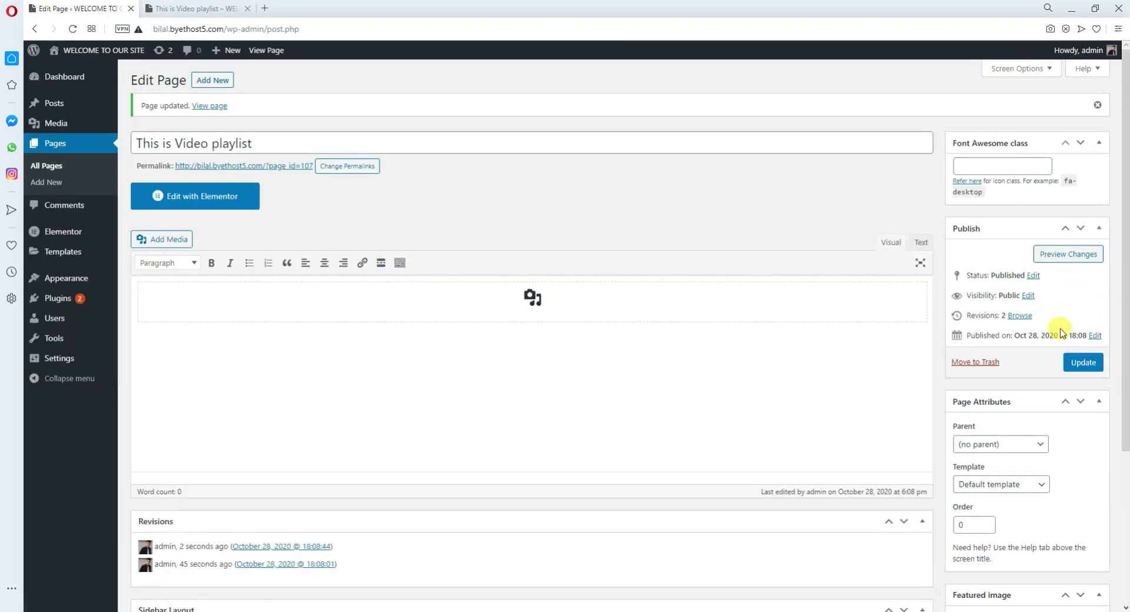
{"action": "left_click", "coordinate": [190, 8]}
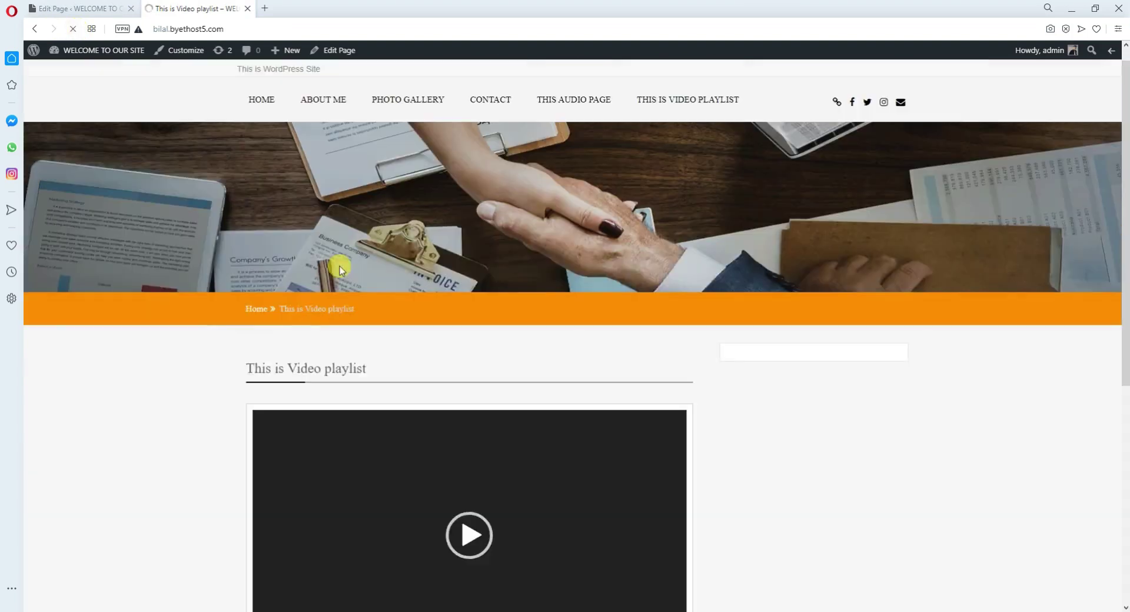
{"action": "scroll", "coordinate": [338, 263], "scroll_direction": "down", "scroll_amount": 5}
{"action": "scroll", "coordinate": [412, 329], "scroll_direction": "up", "scroll_amount": 2}
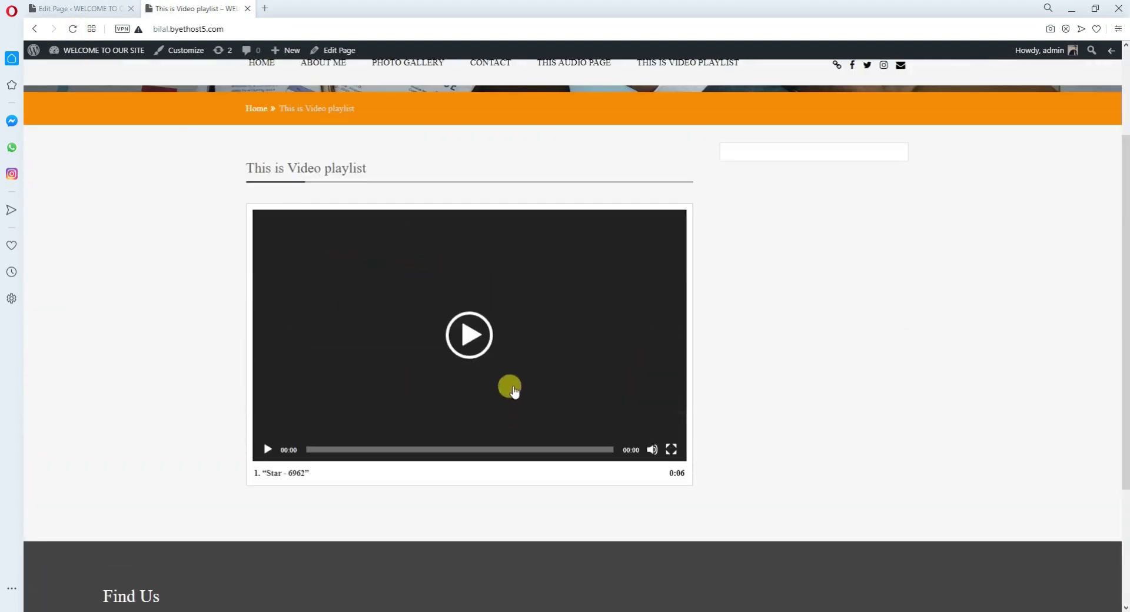
{"action": "left_click", "coordinate": [462, 337]}
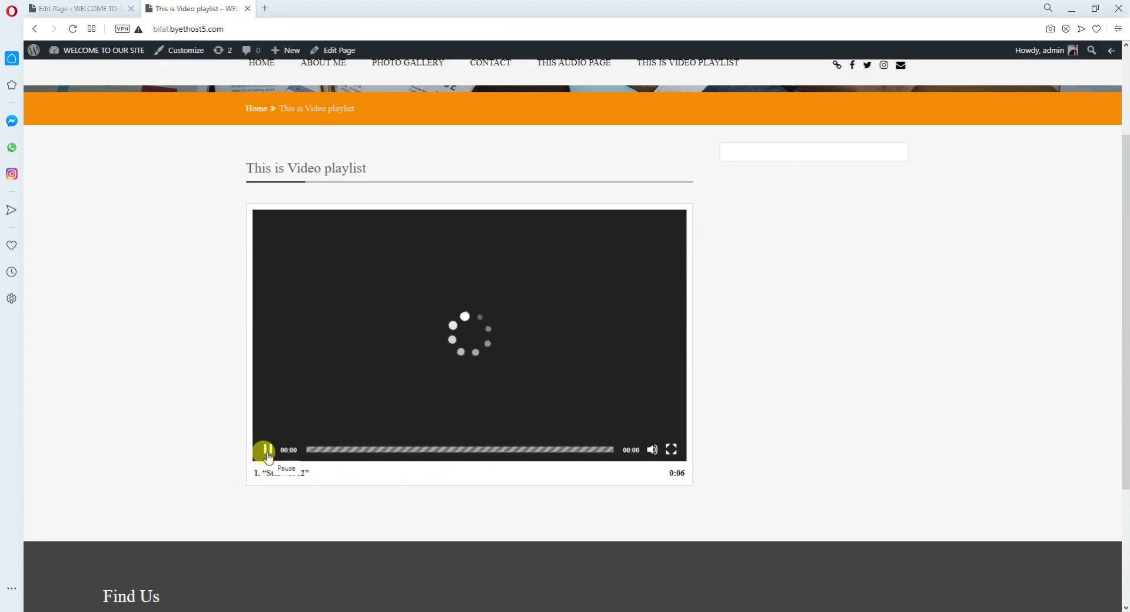
{"action": "left_click", "coordinate": [267, 450]}
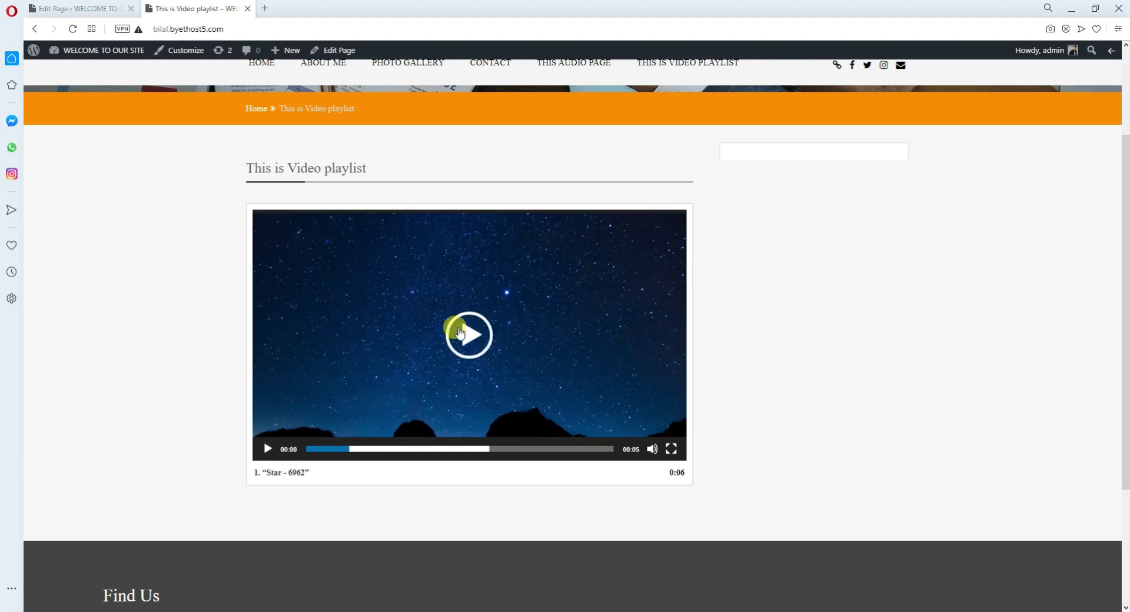
Examine the video player's controls and the playlist entry below it on the live page
{"action": "mouse_move", "coordinate": [651, 449]}
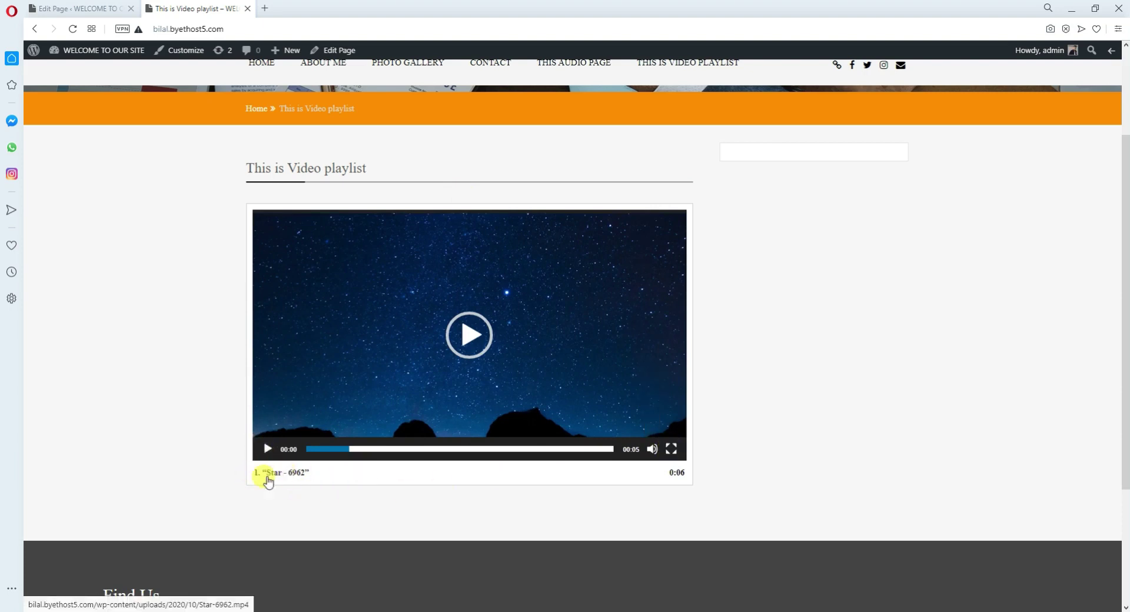
{"action": "scroll", "coordinate": [276, 459], "scroll_direction": "down", "scroll_amount": 2}
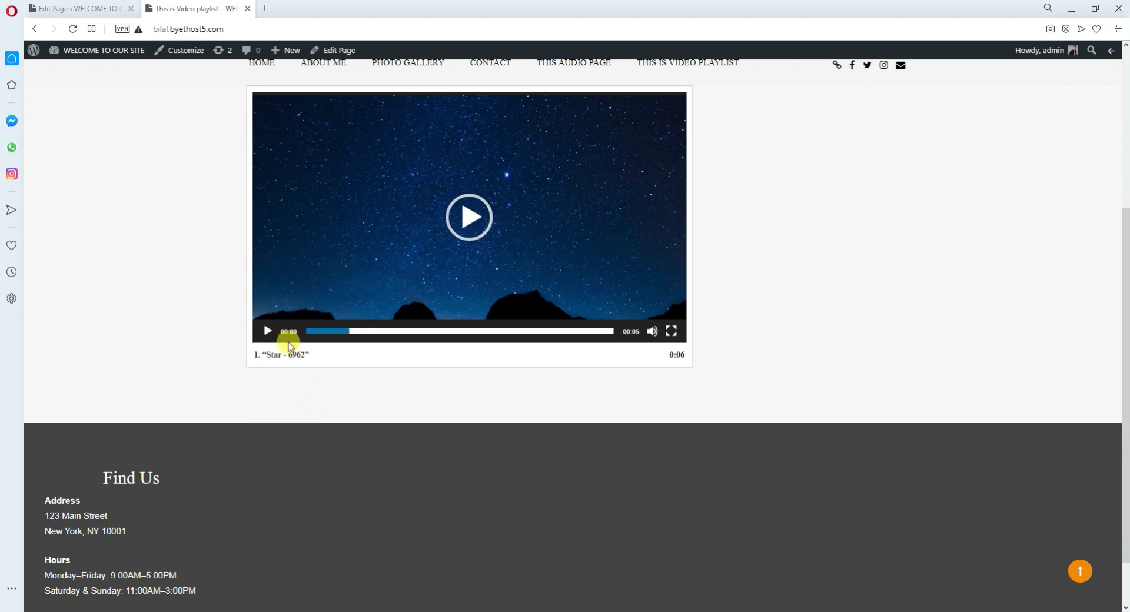
{"action": "scroll", "coordinate": [328, 381], "scroll_direction": "down", "scroll_amount": 1}
{"action": "scroll", "coordinate": [326, 381], "scroll_direction": "up", "scroll_amount": 4}
{"action": "scroll", "coordinate": [326, 383], "scroll_direction": "down", "scroll_amount": 4}
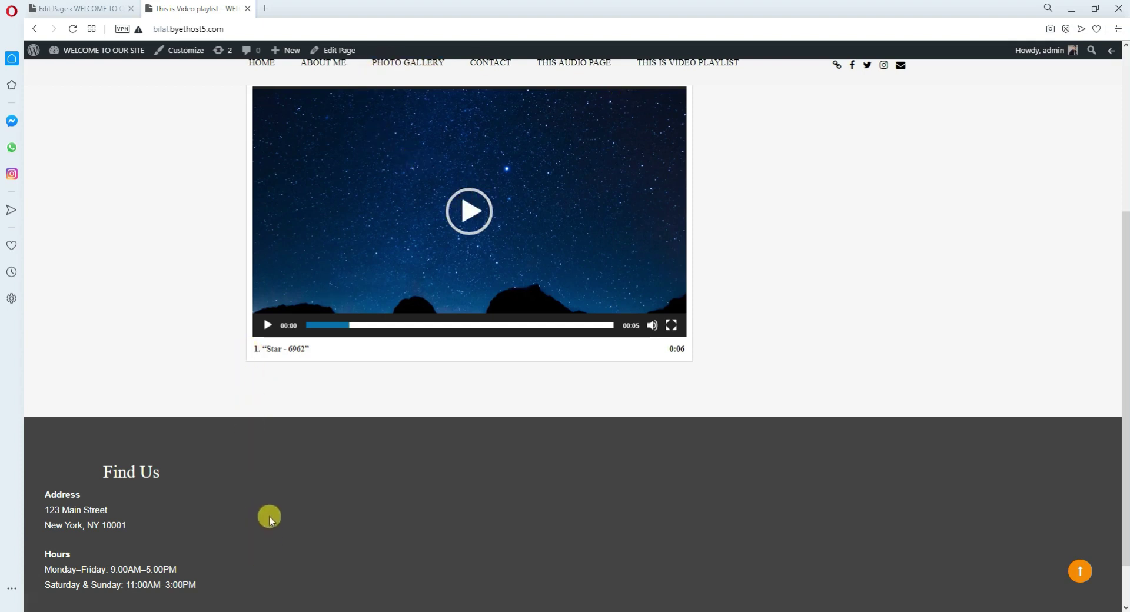
{"action": "scroll", "coordinate": [508, 265], "scroll_direction": "up", "scroll_amount": 2}
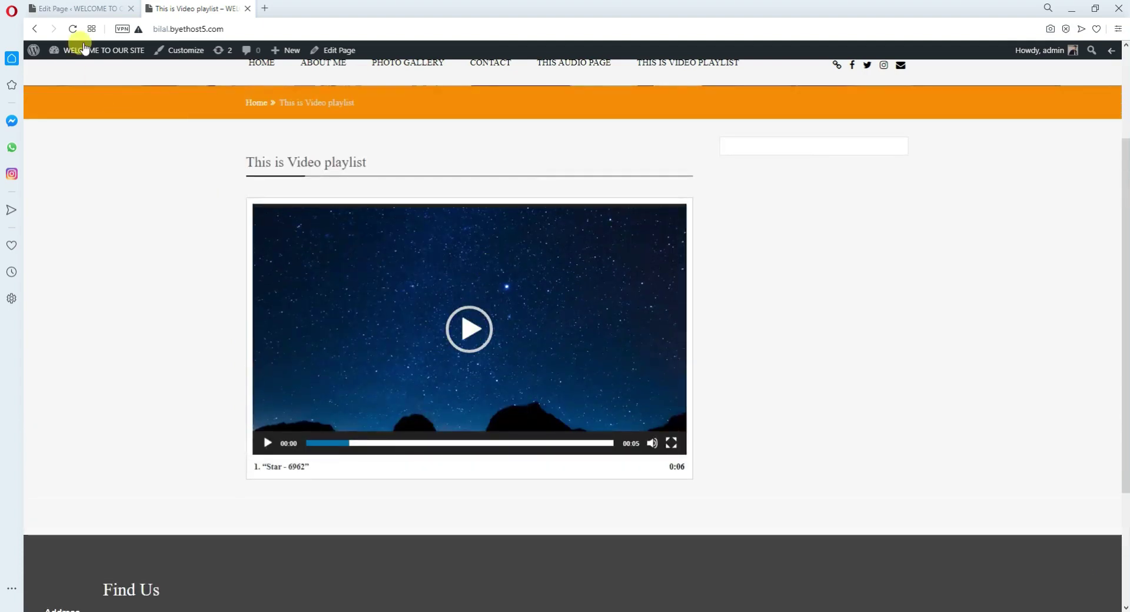
Return to the WordPress page editor and open the page for adding new plugins
{"action": "left_click", "coordinate": [75, 8]}
{"action": "mouse_move", "coordinate": [81, 355]}
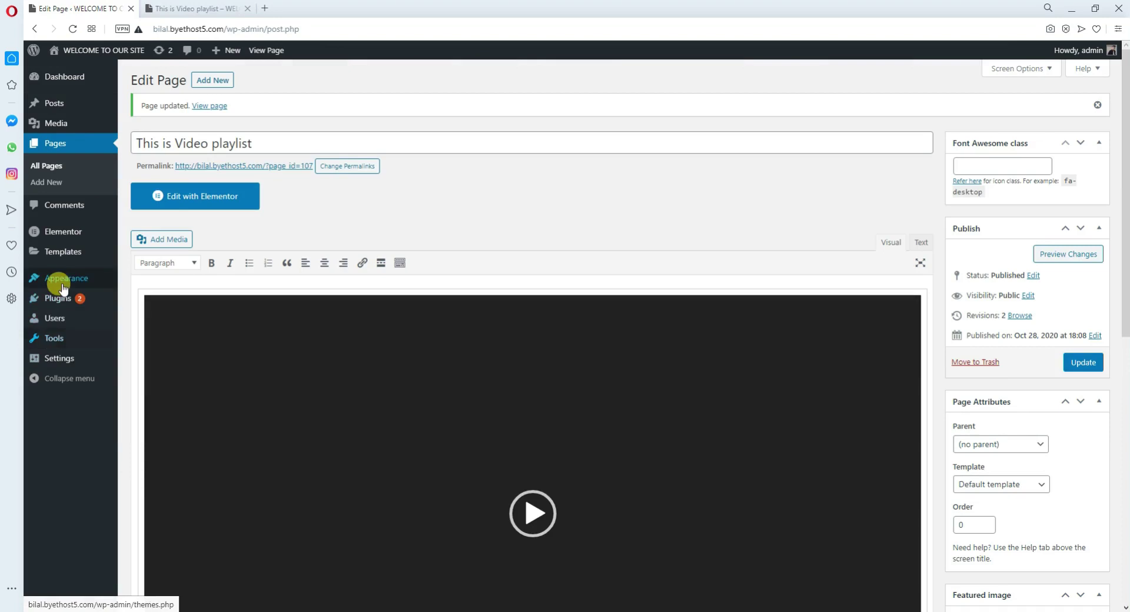
{"action": "mouse_move", "coordinate": [56, 297]}
{"action": "left_click", "coordinate": [155, 303]}
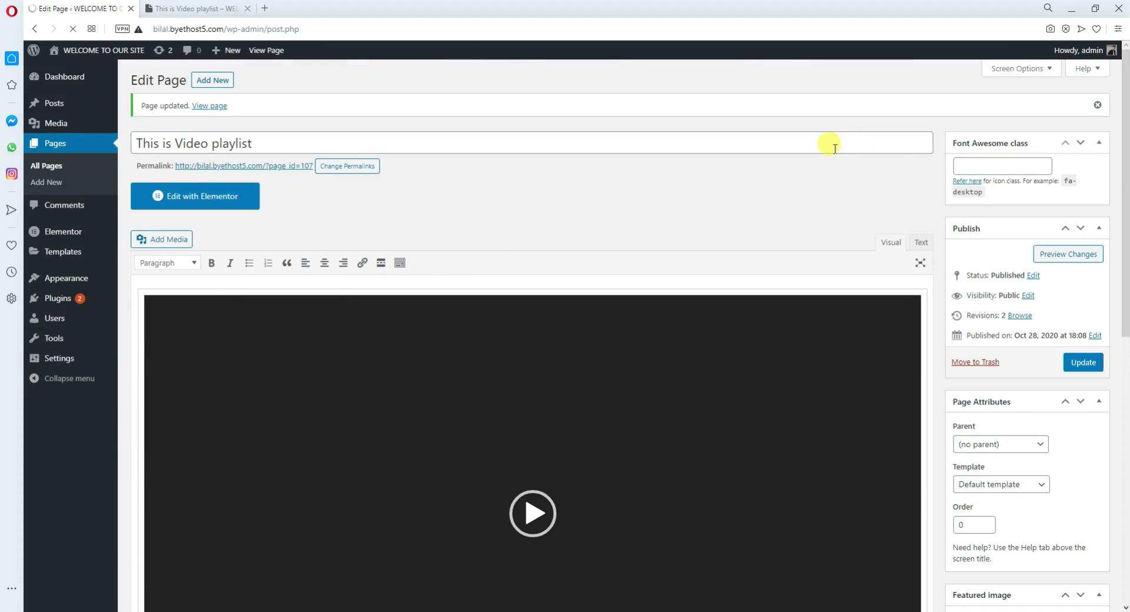
Copy "Video playlist" from the page title and search the plugin directory for it
{"action": "left_click_drag", "start_coordinate": [272, 142], "coordinate": [179, 139]}
{"action": "right_click", "coordinate": [180, 139]}
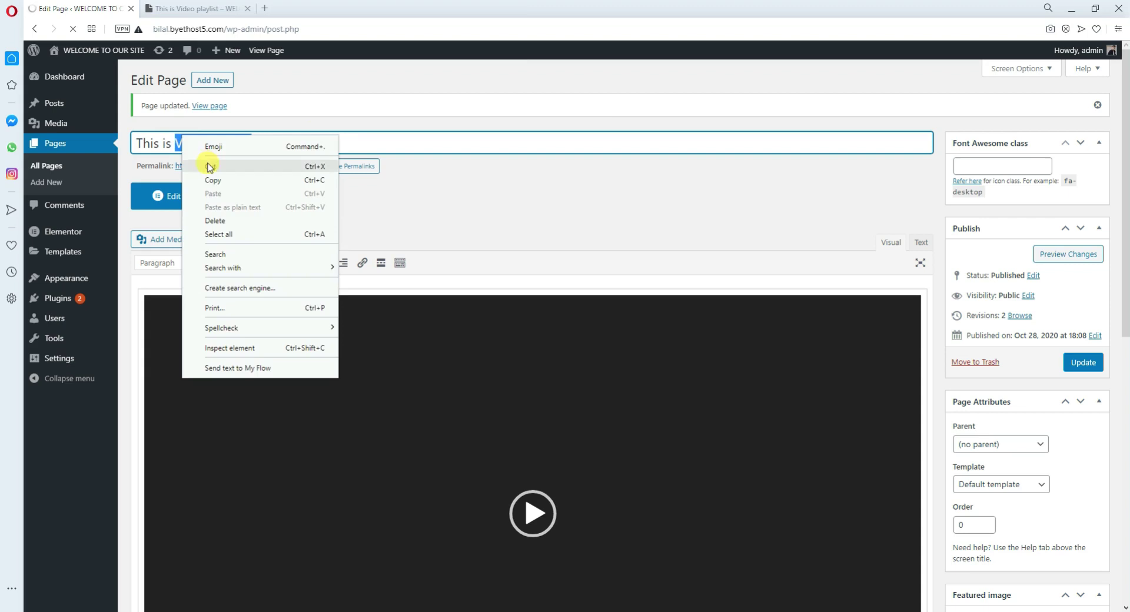
{"action": "left_click", "coordinate": [215, 176]}
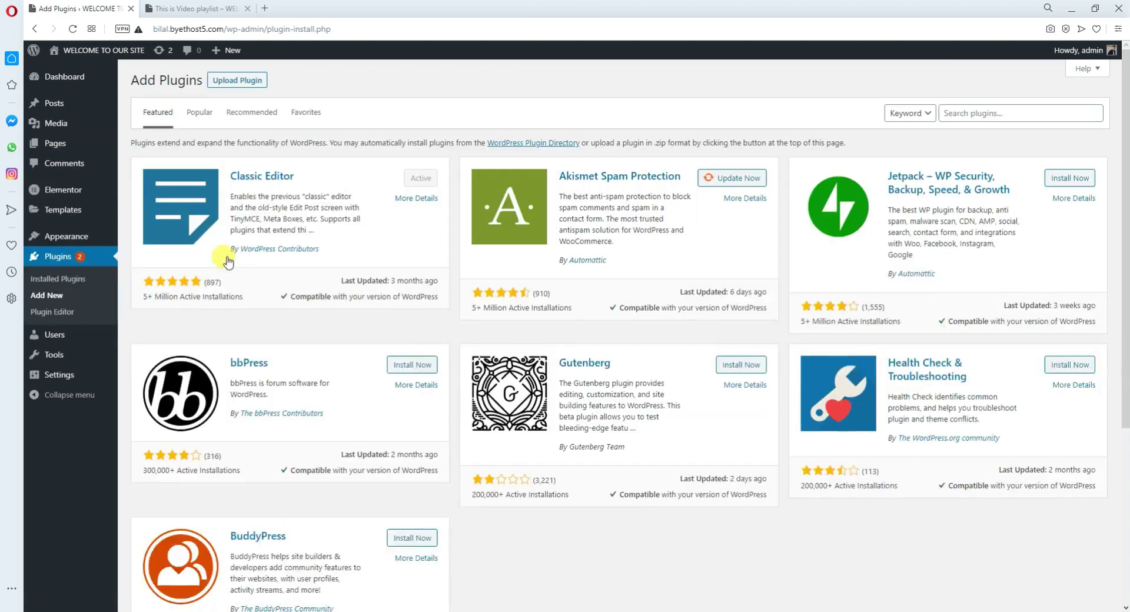
{"action": "right_click", "coordinate": [1025, 116]}
{"action": "left_click", "coordinate": [933, 207]}
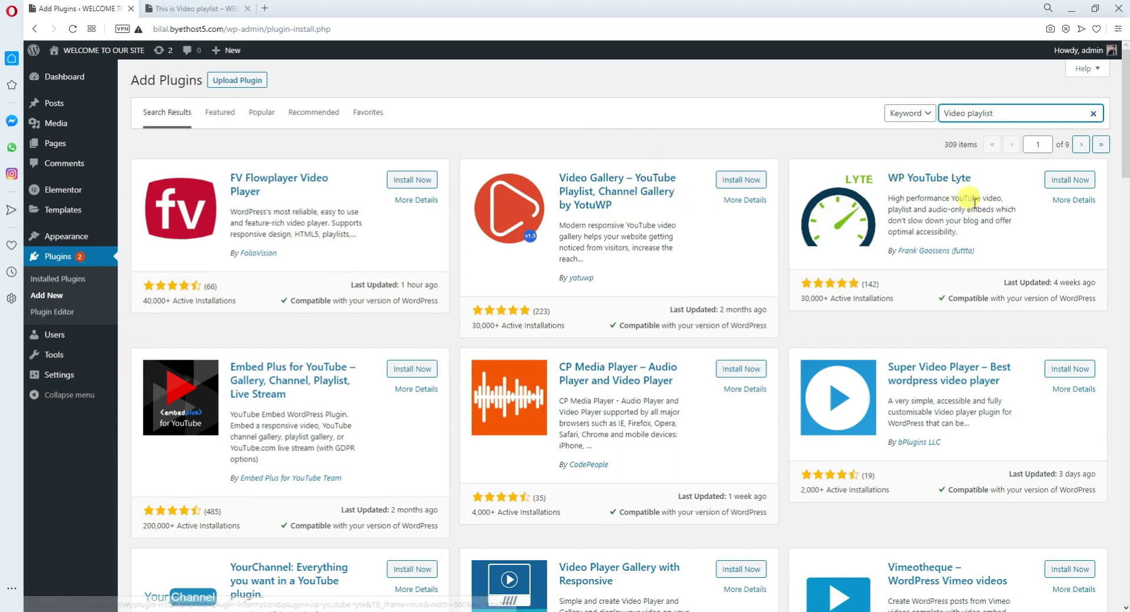
Browse the video playlist plugins in the search results and return to the first ones
{"action": "scroll", "coordinate": [651, 459], "scroll_direction": "down", "scroll_amount": 4}
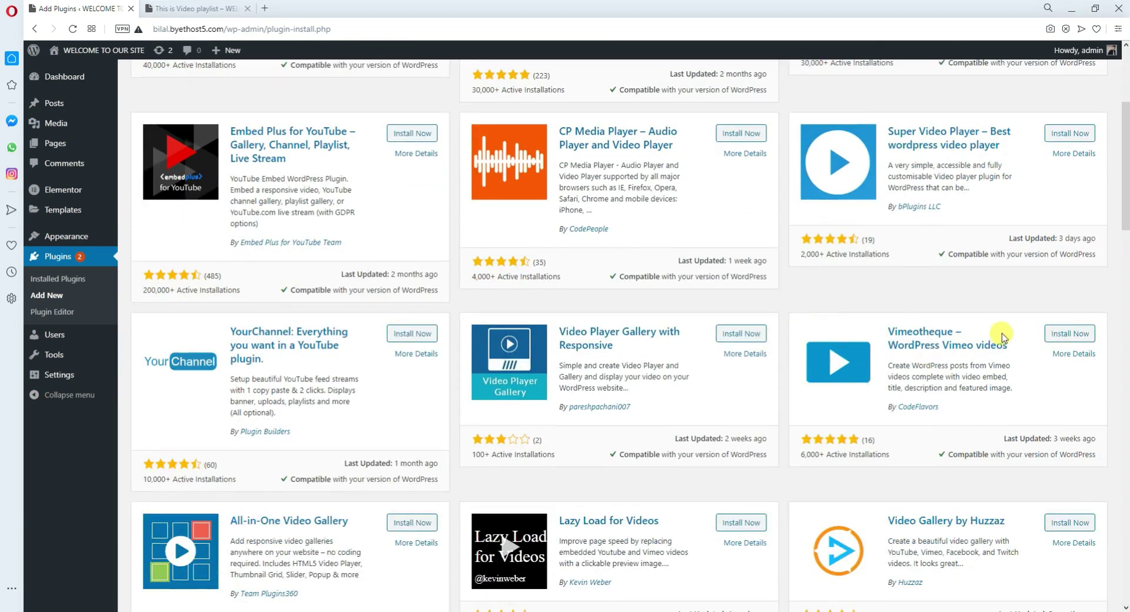
{"action": "scroll", "coordinate": [994, 382], "scroll_direction": "down", "scroll_amount": 5}
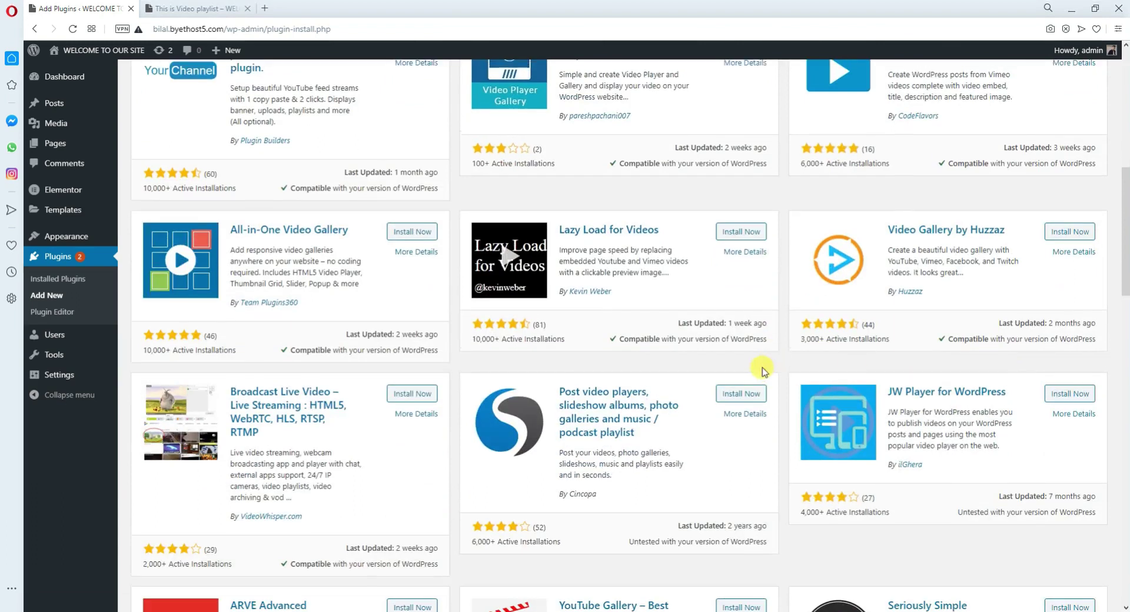
{"action": "scroll", "coordinate": [760, 372], "scroll_direction": "up", "scroll_amount": 9}
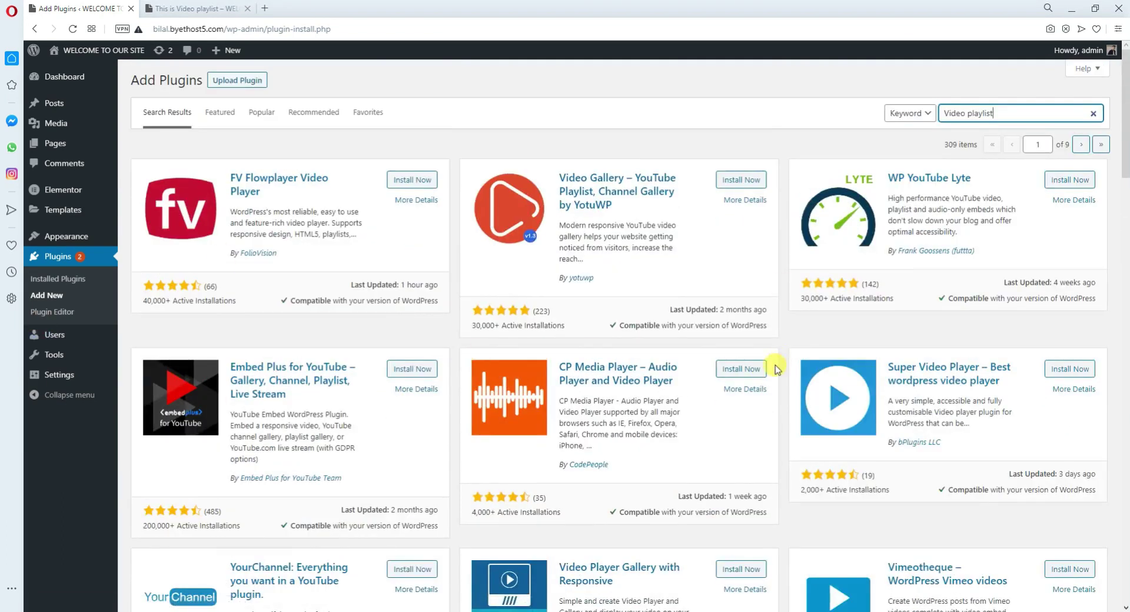
{"action": "scroll", "coordinate": [765, 371], "scroll_direction": "down", "scroll_amount": 2}
{"action": "scroll", "coordinate": [761, 374], "scroll_direction": "up", "scroll_amount": 2}
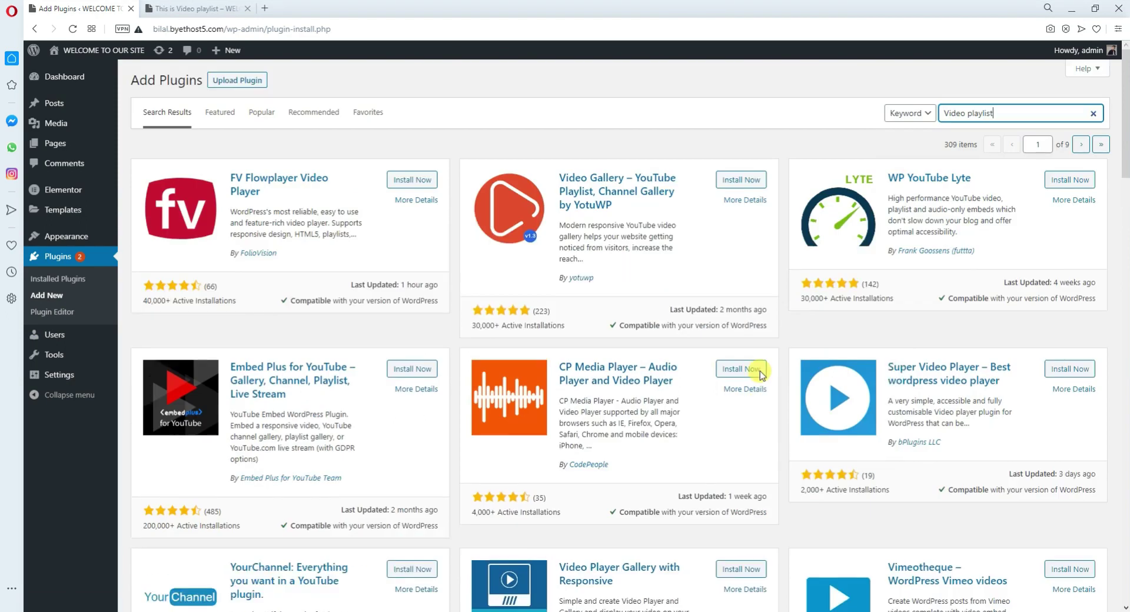